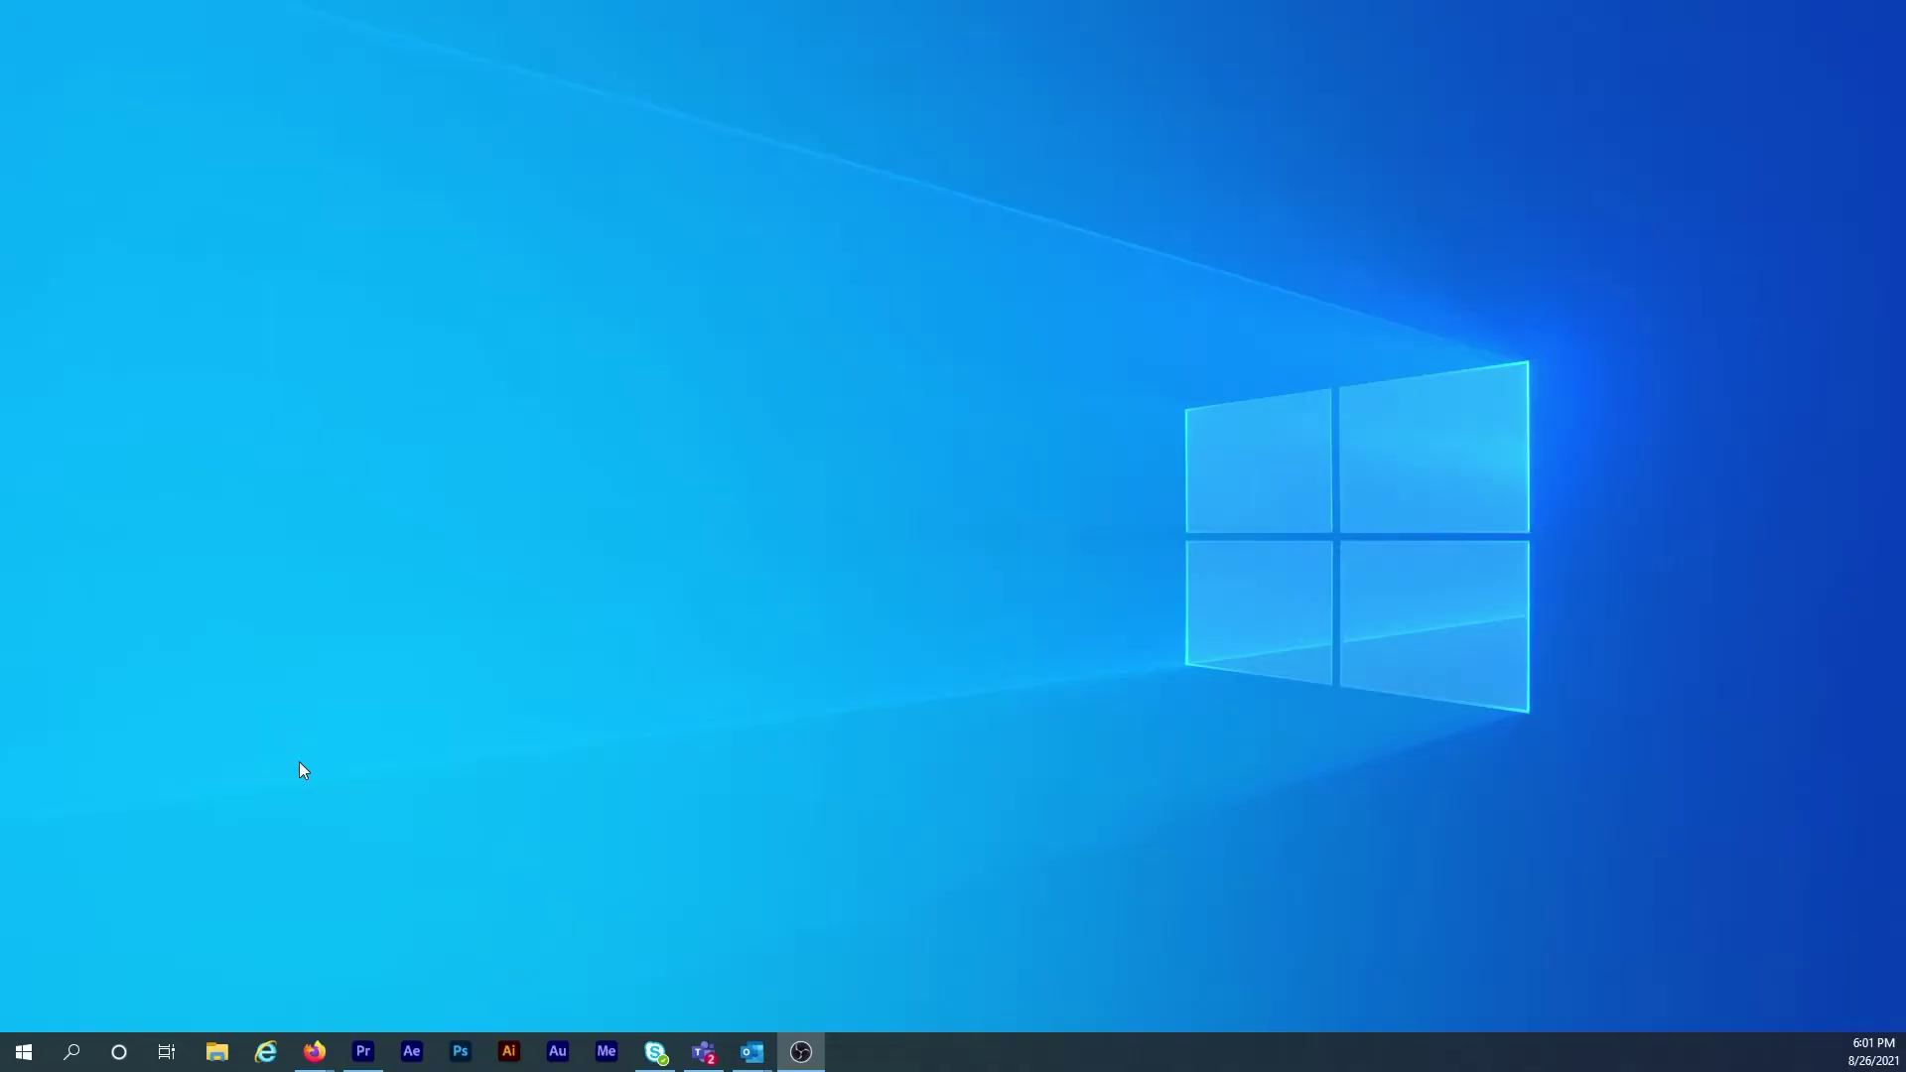
Step: Search for 'sound' and reach the speakers' Device properties in Sound settings
{"action": "left_click", "coordinate": [64, 1049]}
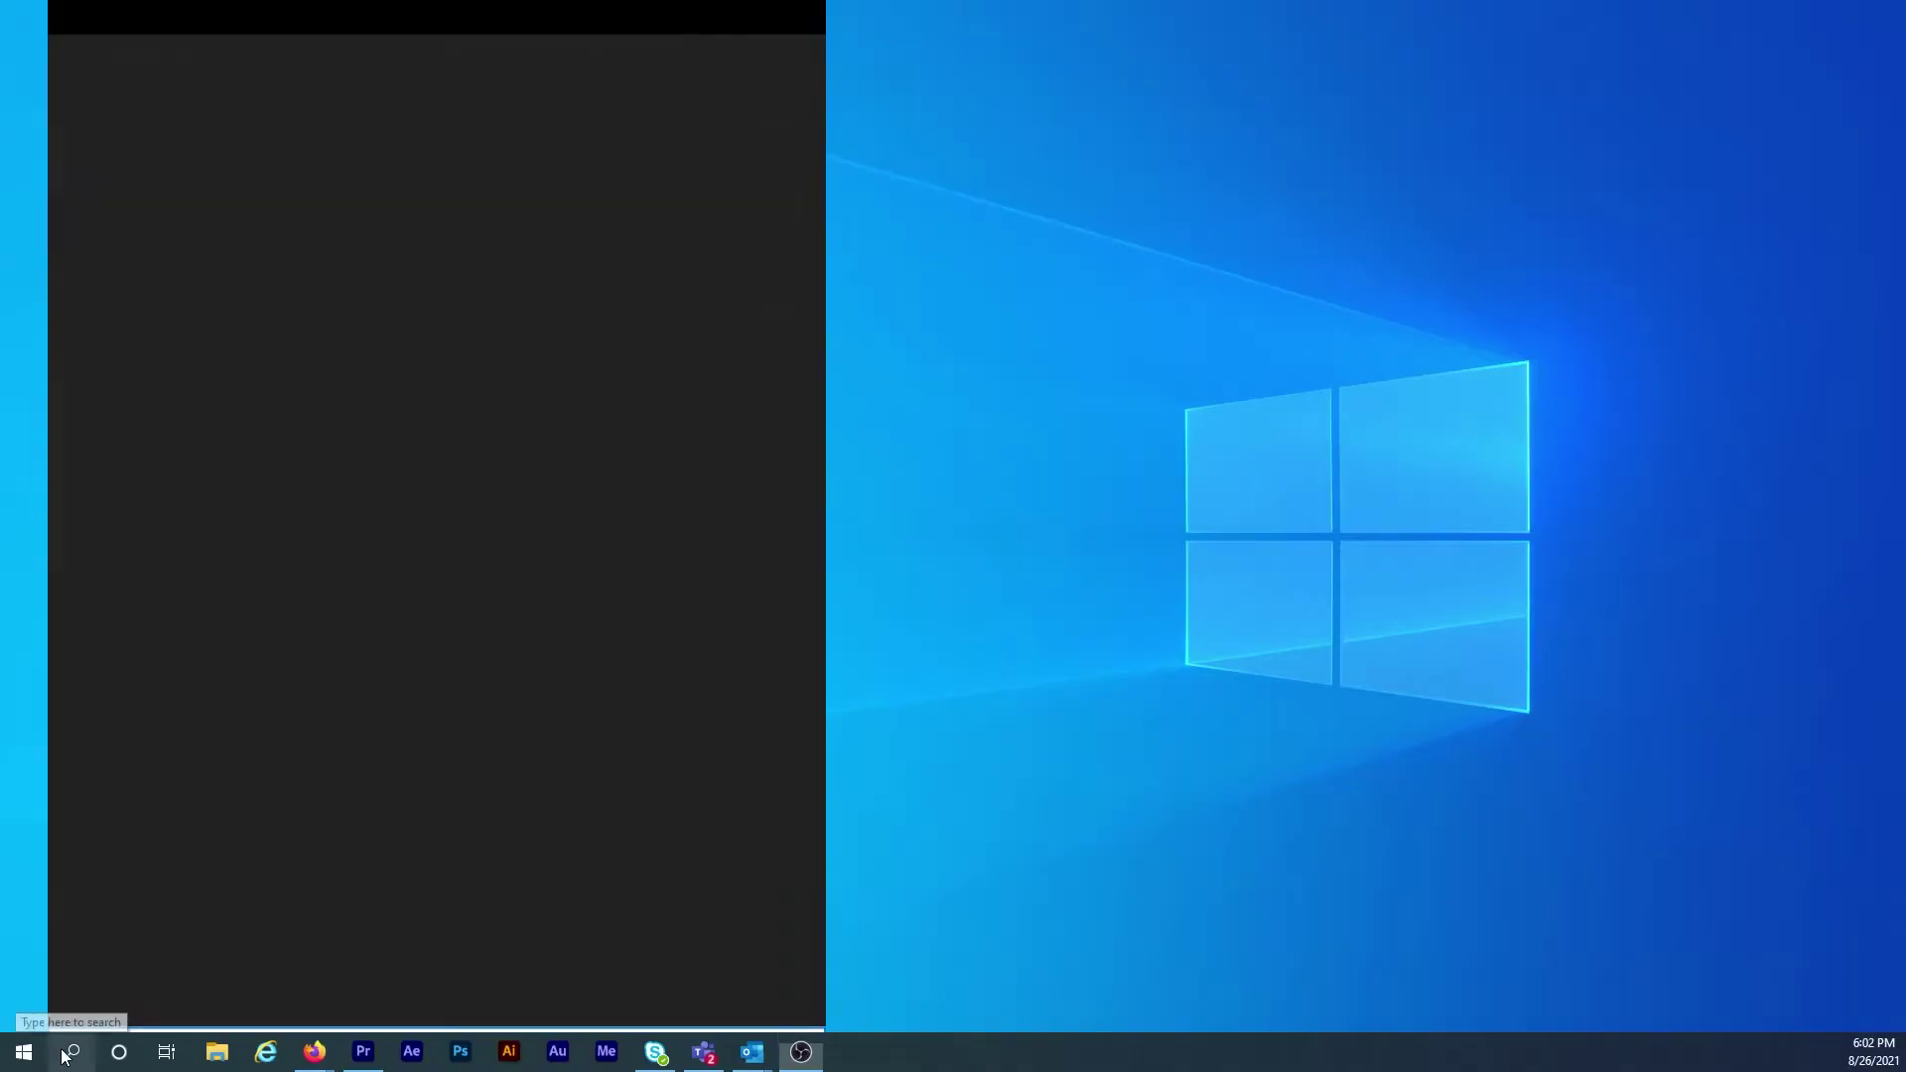
{"action": "type", "text": "sound"}
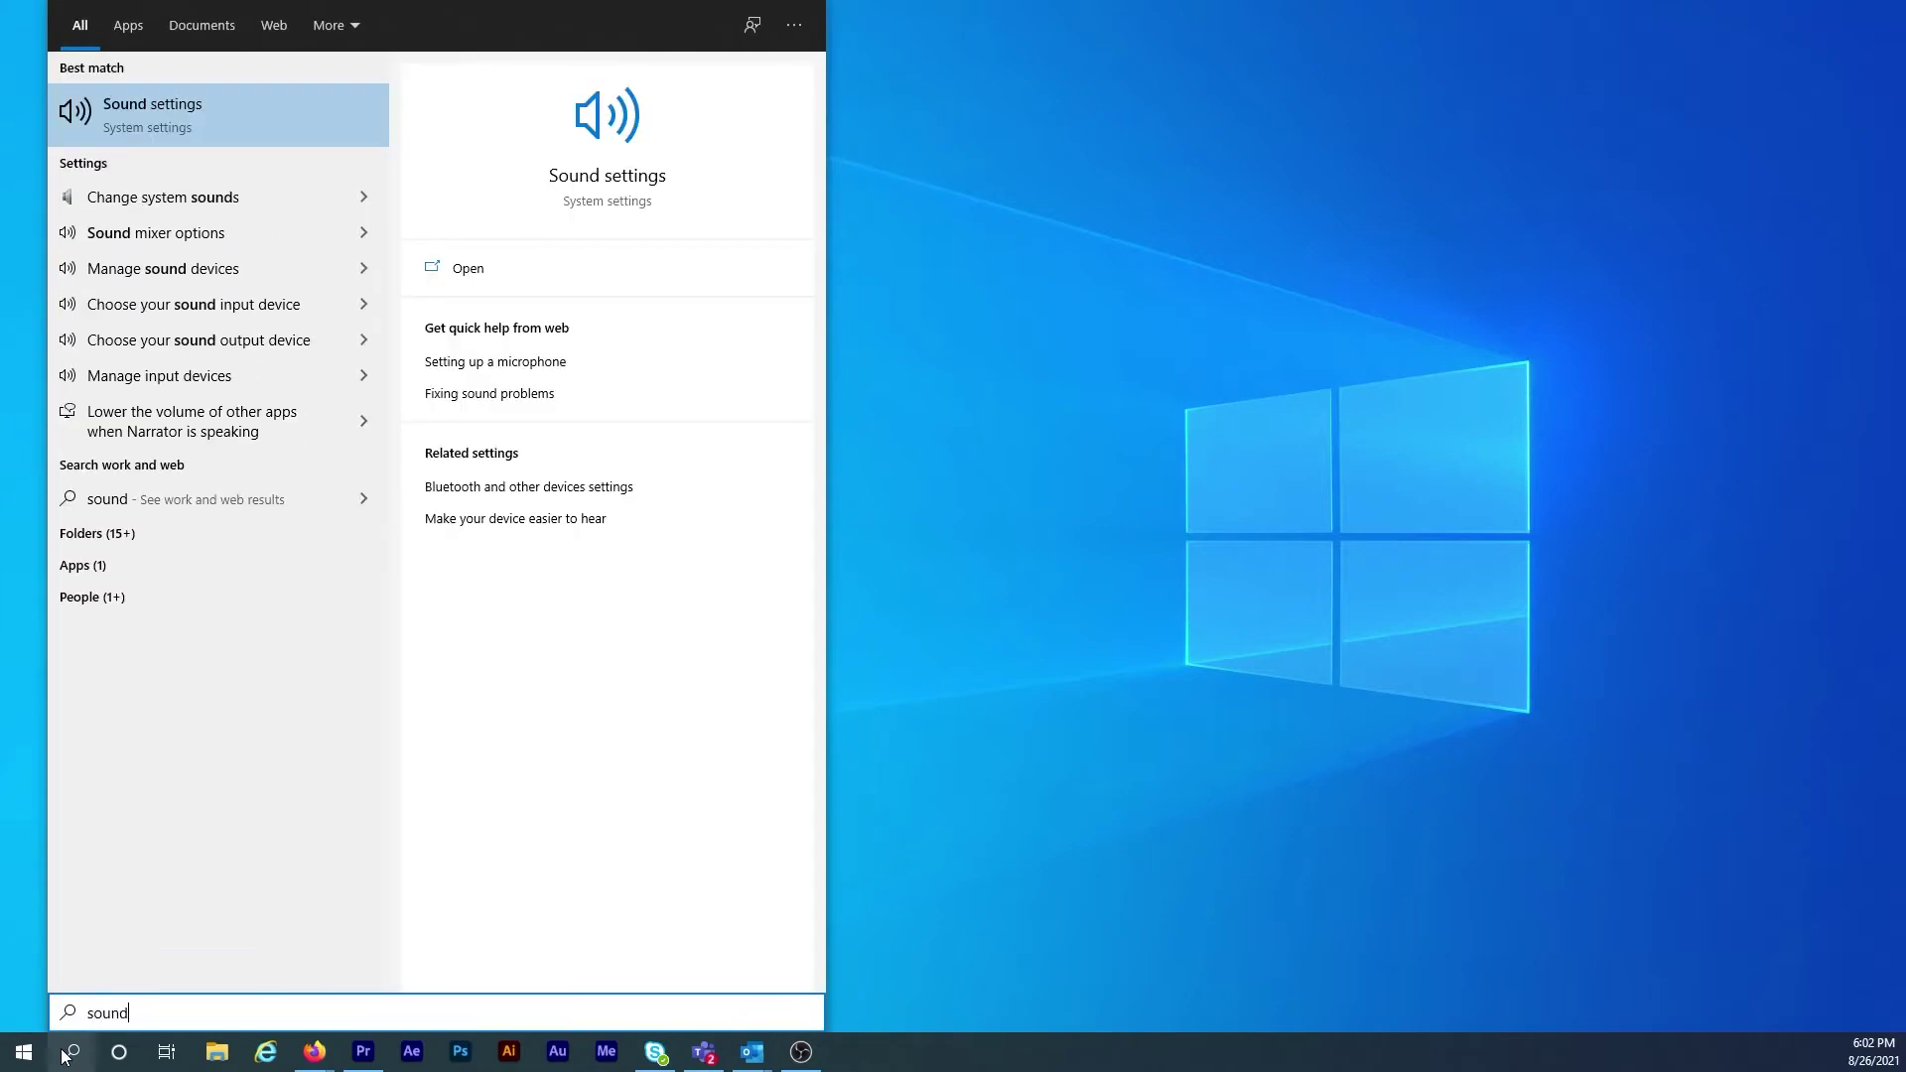
{"action": "left_click", "coordinate": [254, 103]}
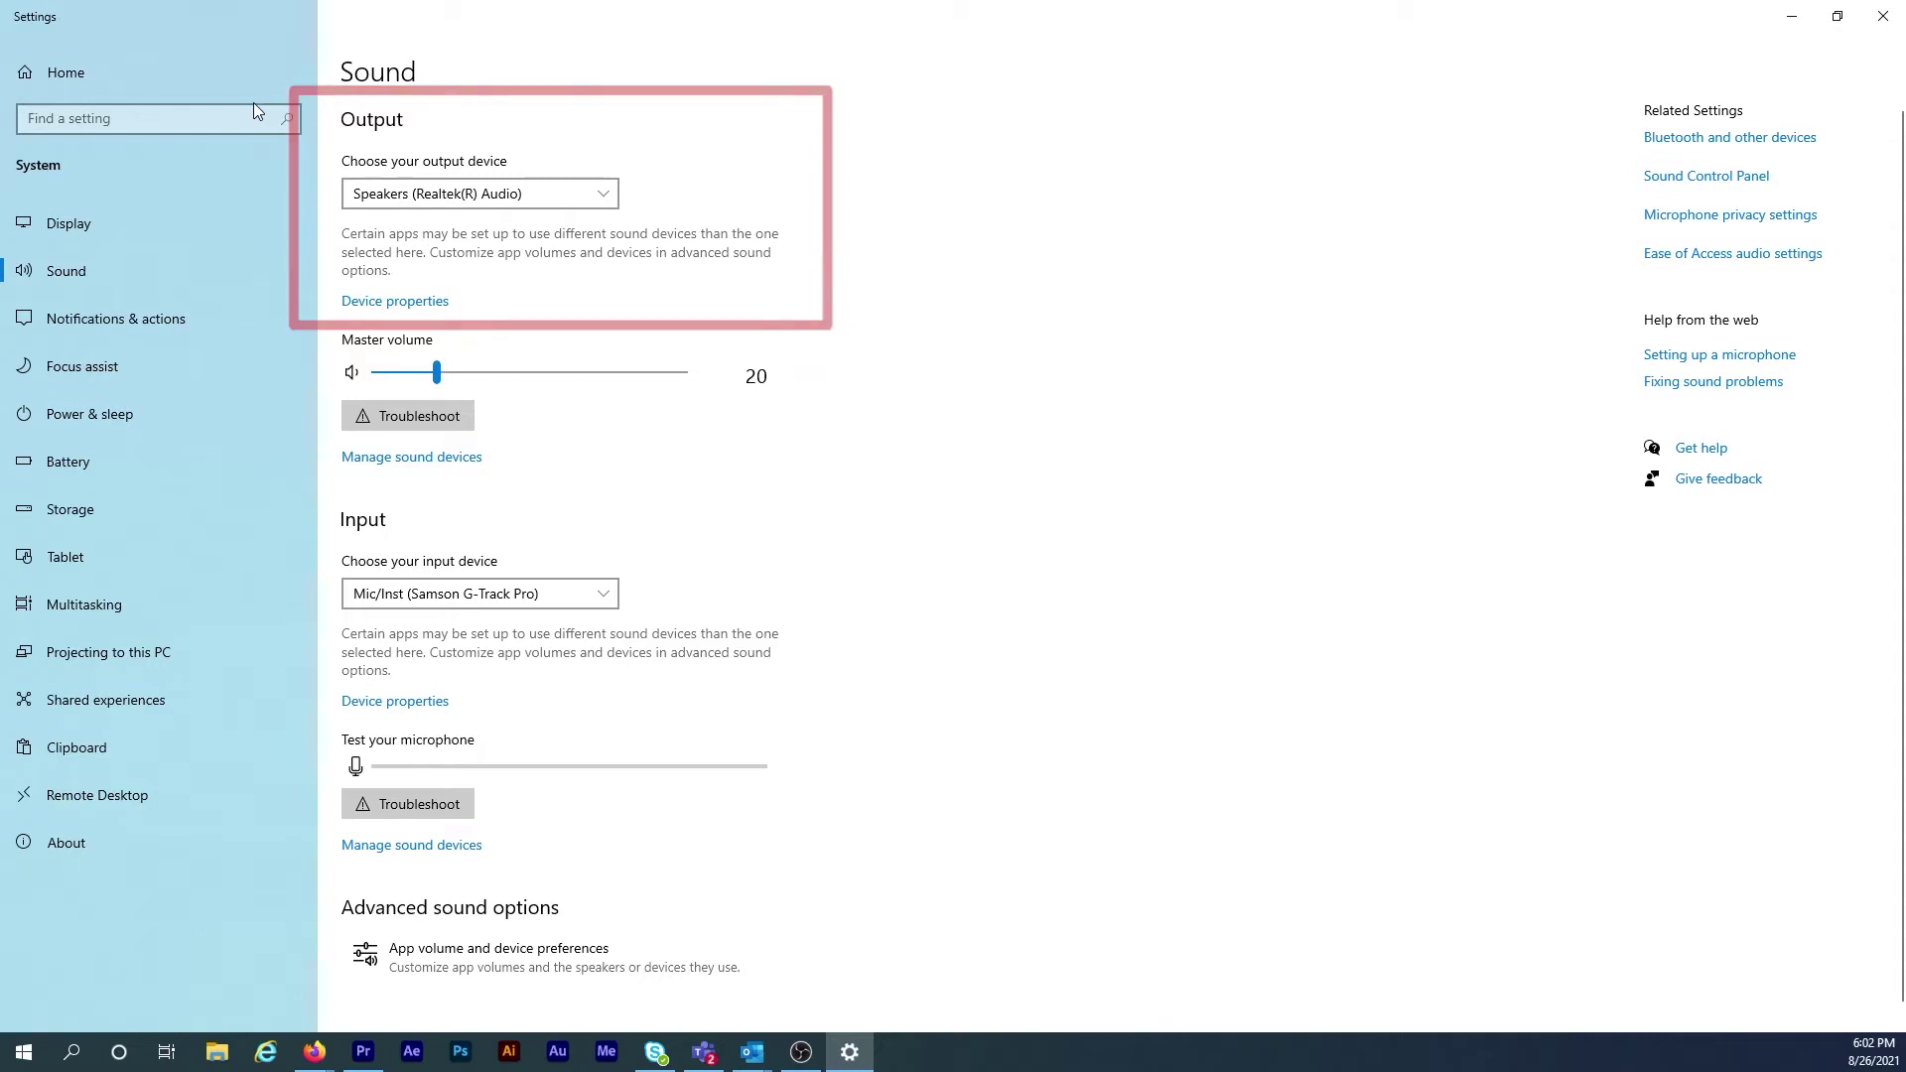
{"action": "left_click", "coordinate": [395, 301]}
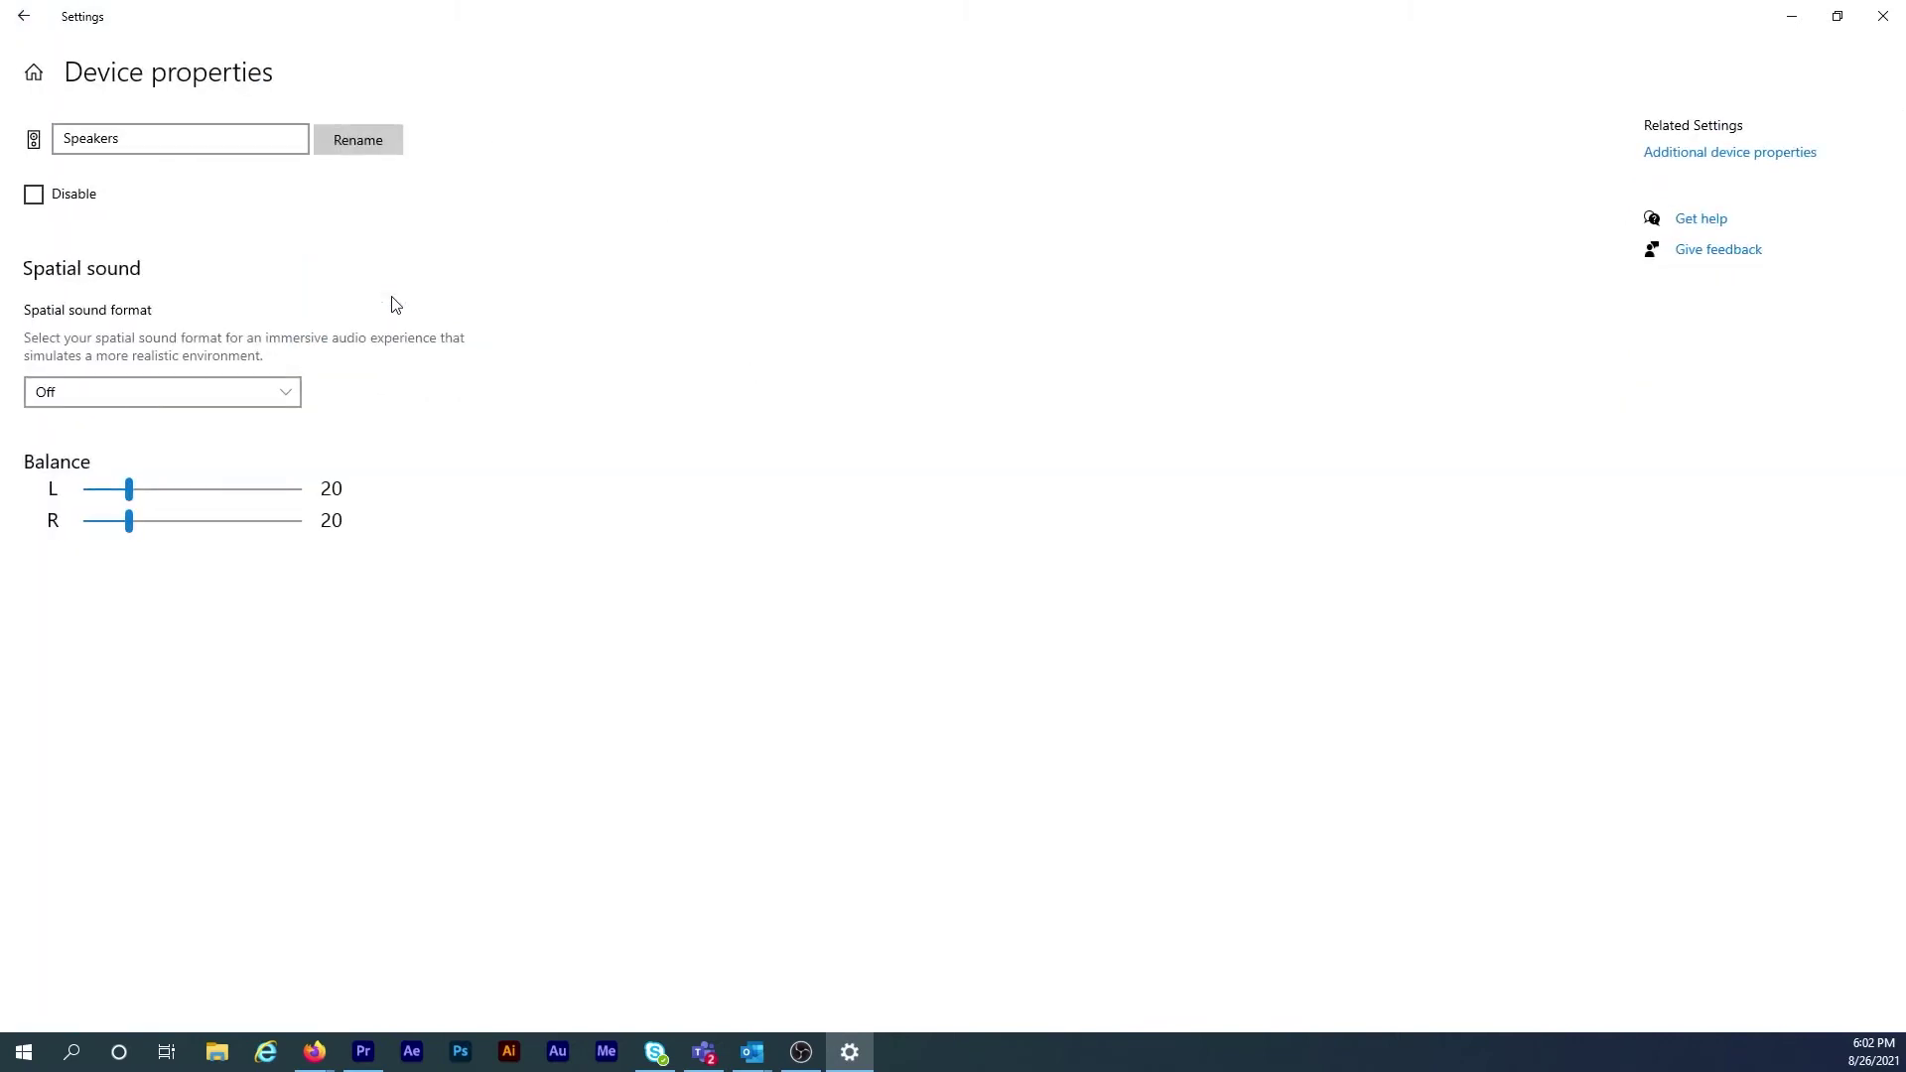
Step: Uncheck 'Allow applications to take exclusive control' for the speakers, apply, and close
{"action": "left_click", "coordinate": [1656, 156]}
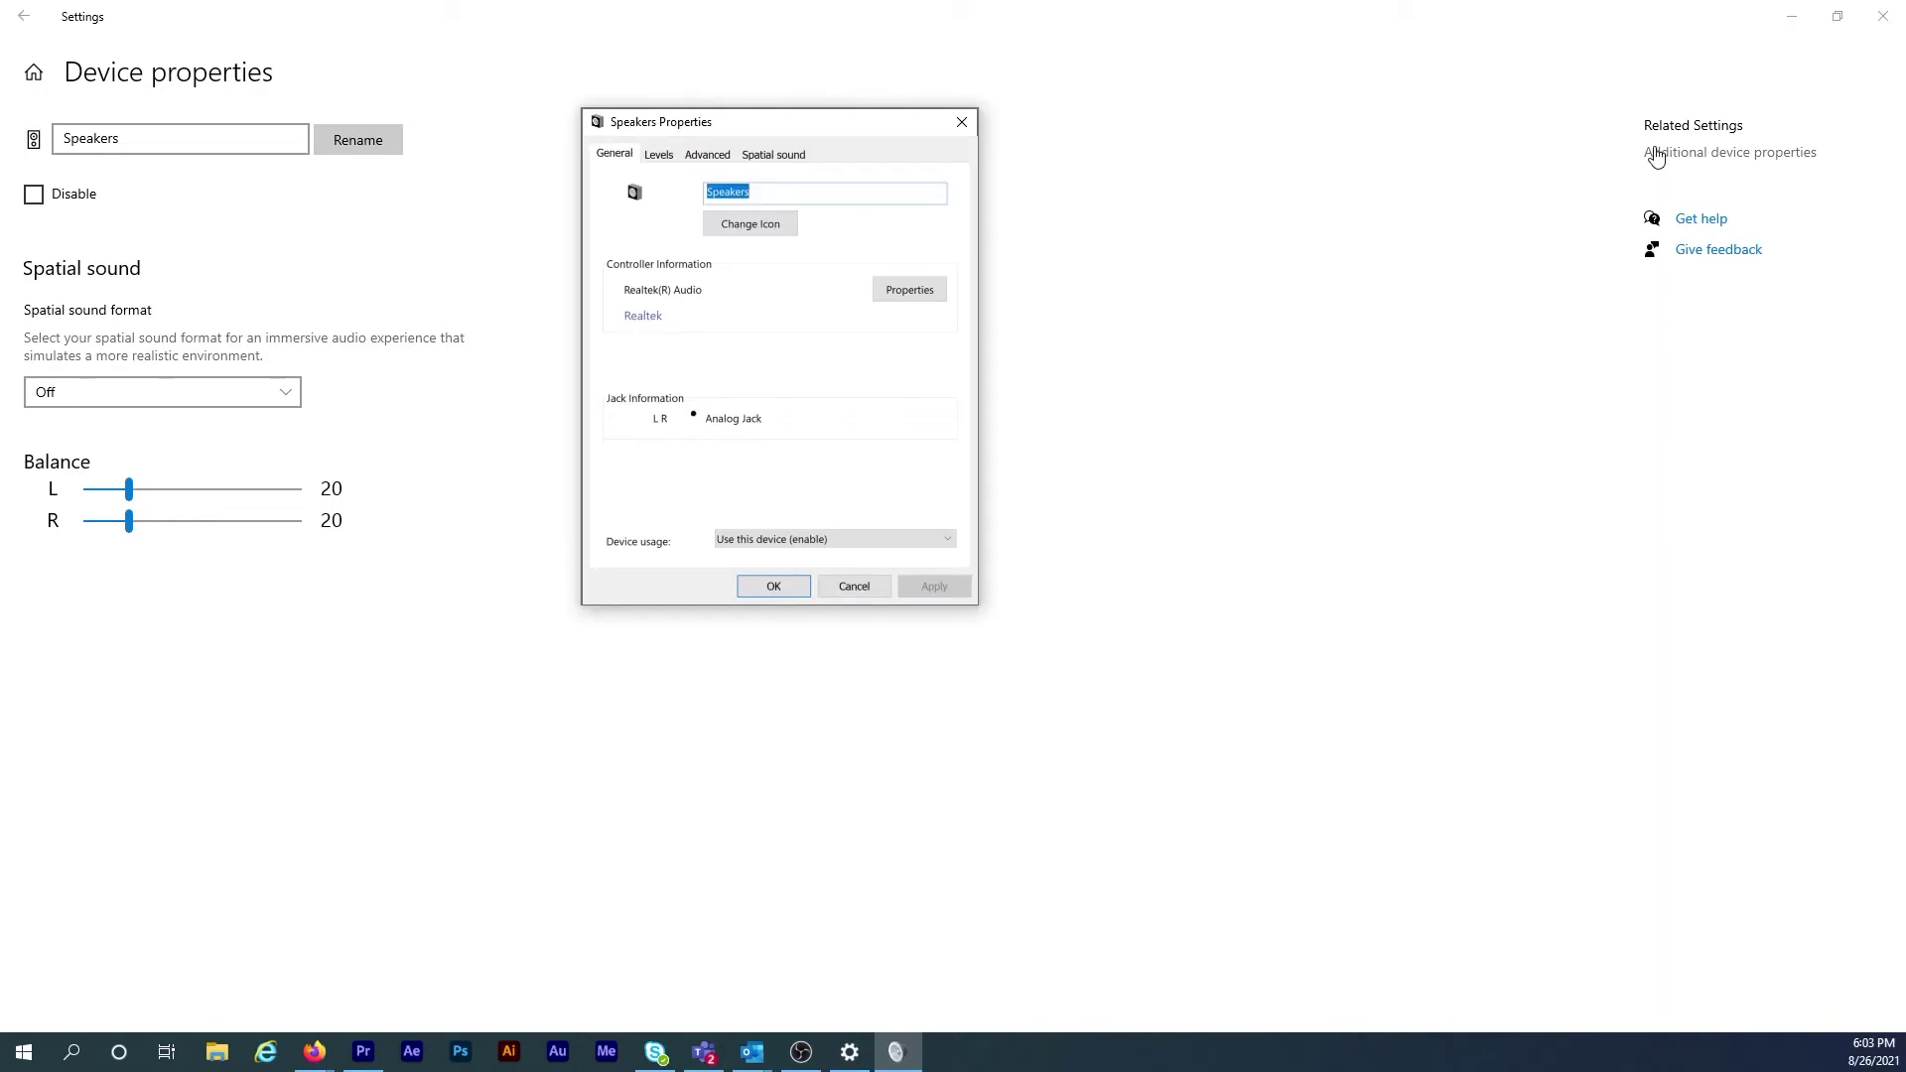
{"action": "left_click", "coordinate": [696, 156]}
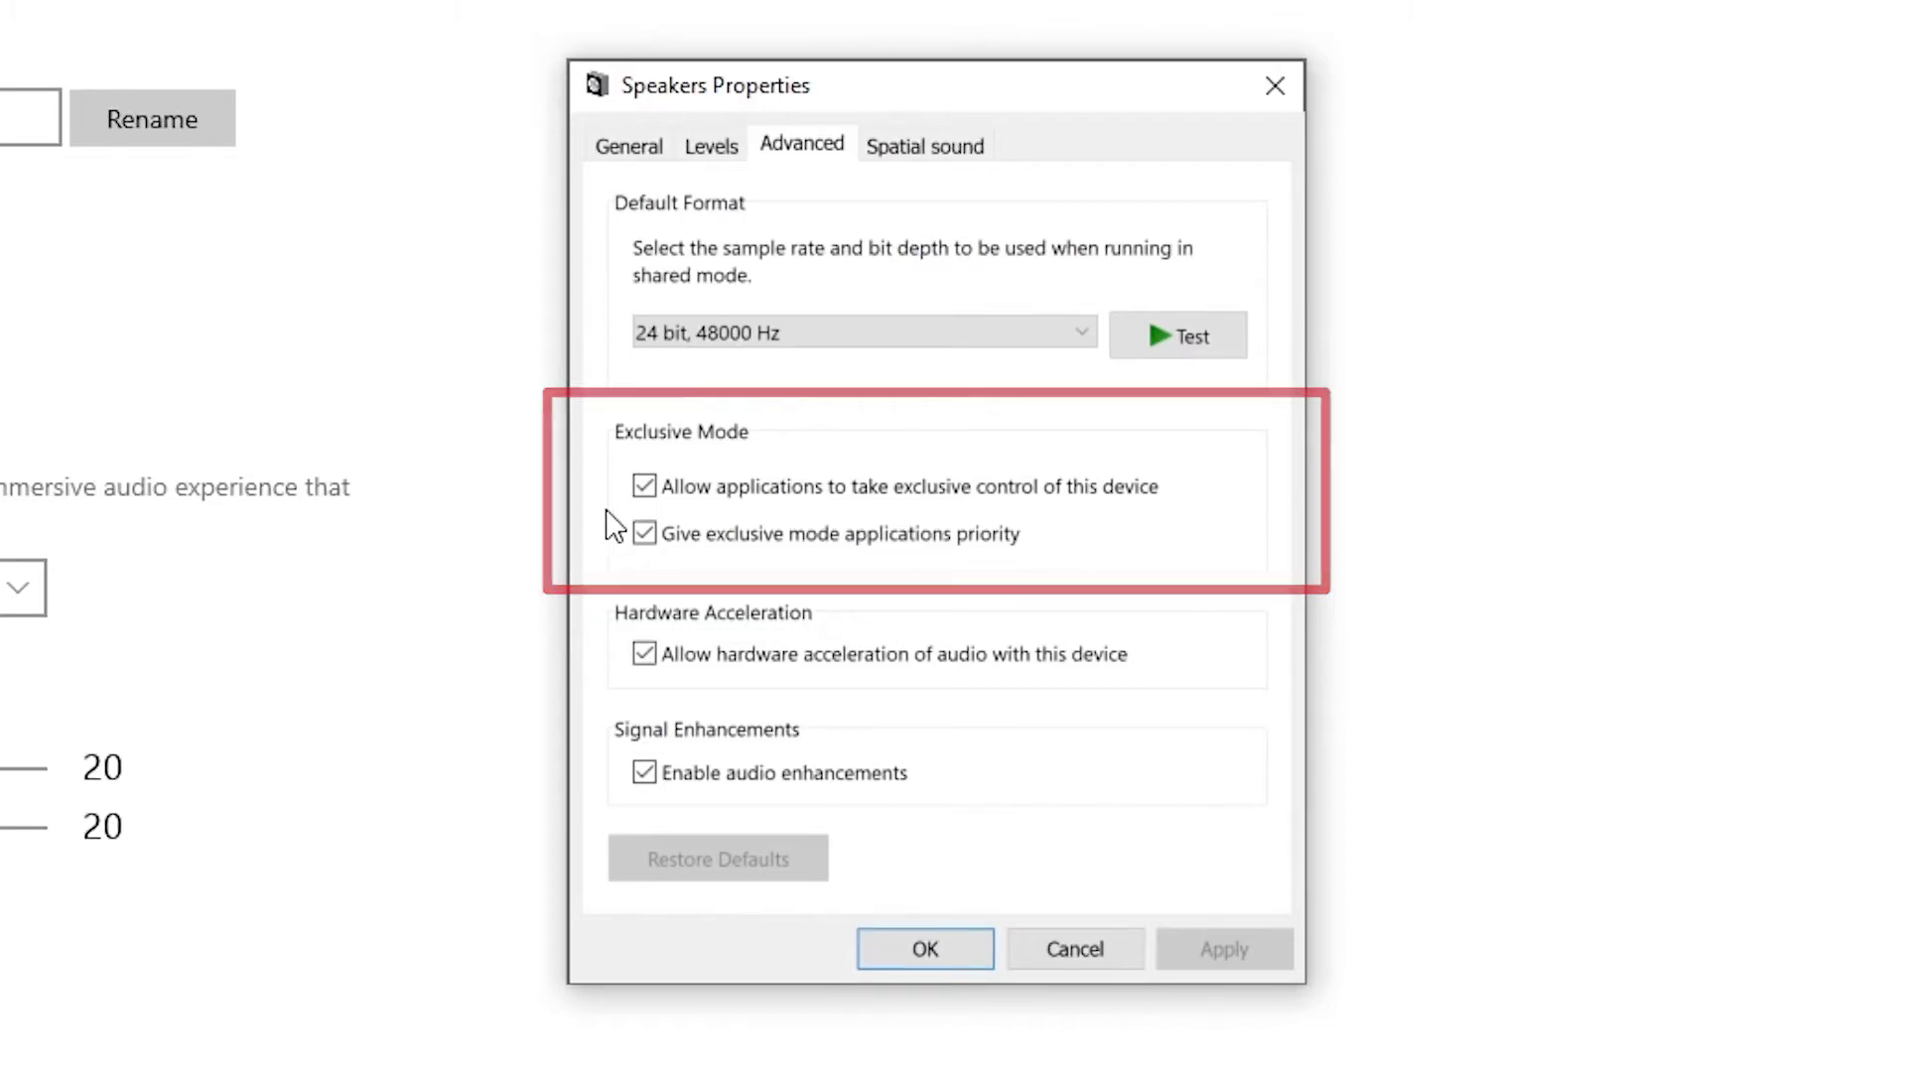
{"action": "left_click", "coordinate": [643, 489]}
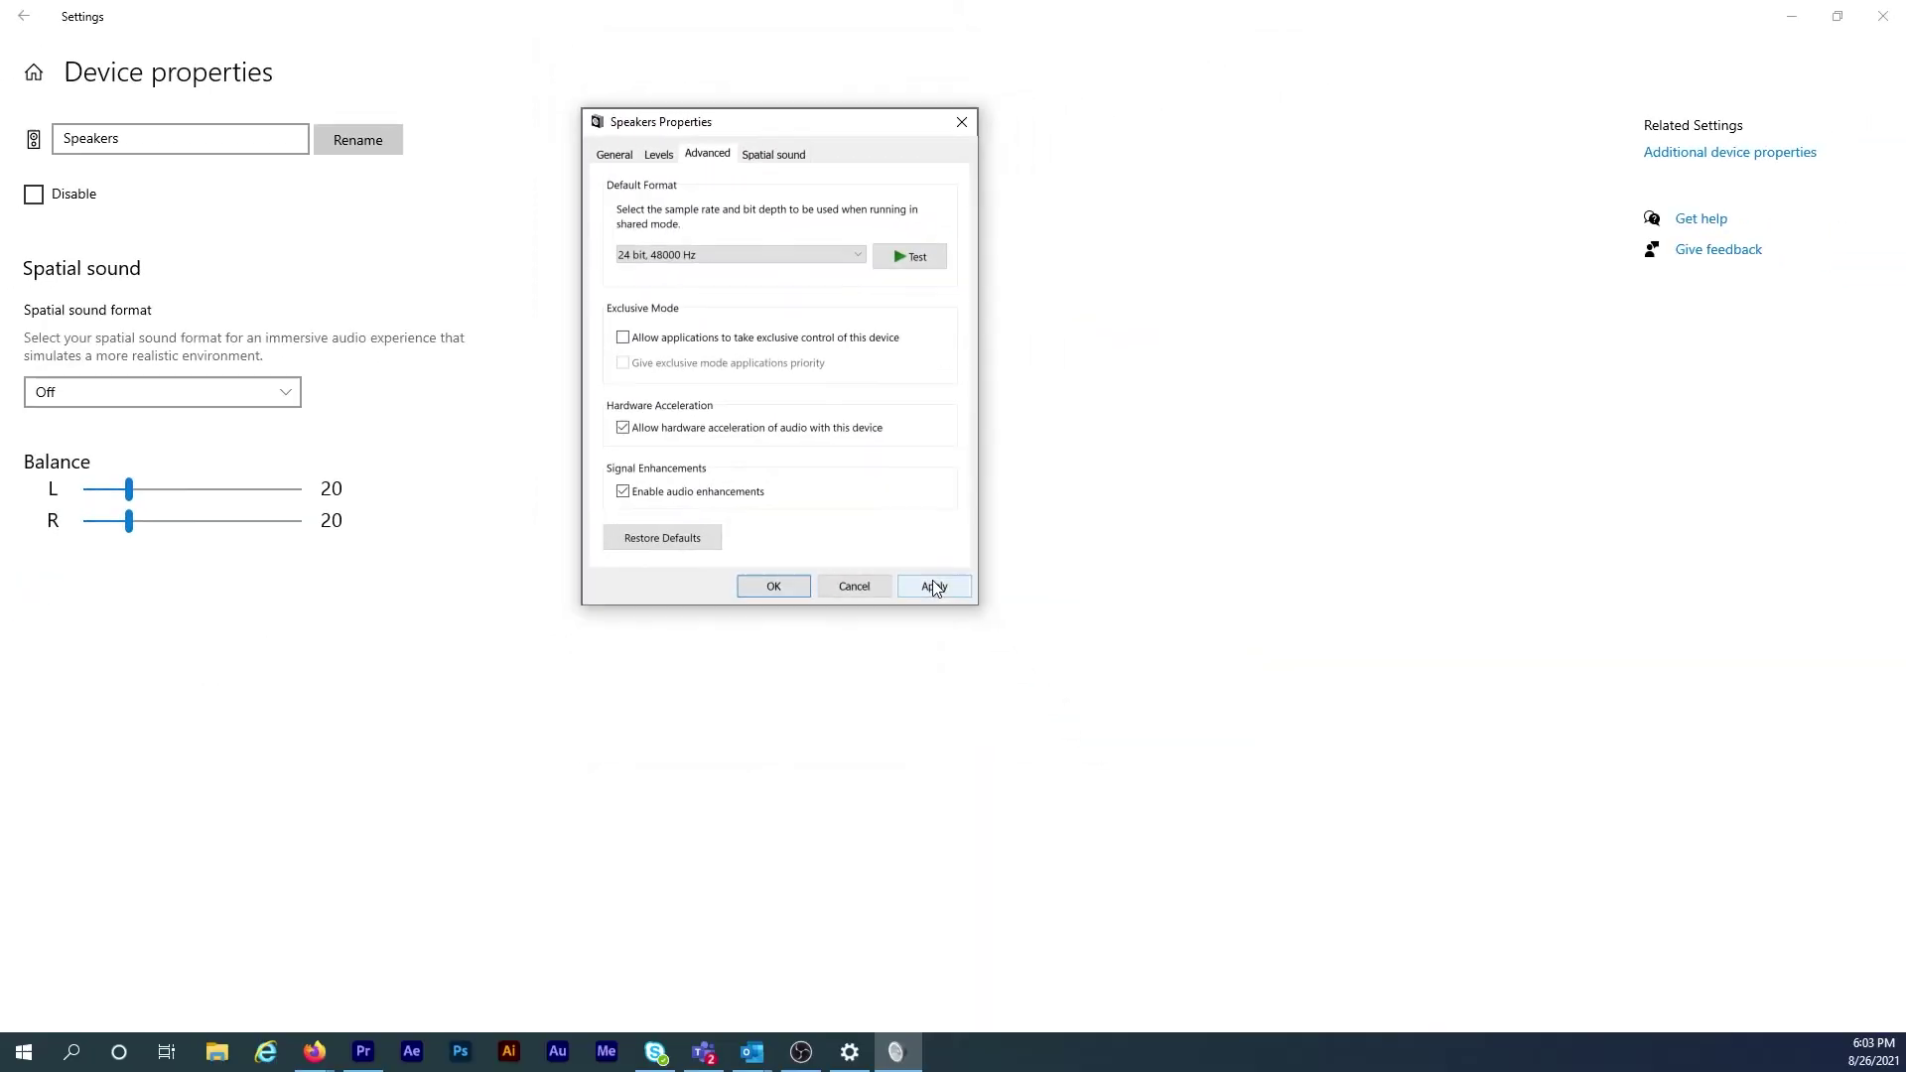
{"action": "left_click", "coordinate": [934, 587]}
{"action": "left_click", "coordinate": [795, 585]}
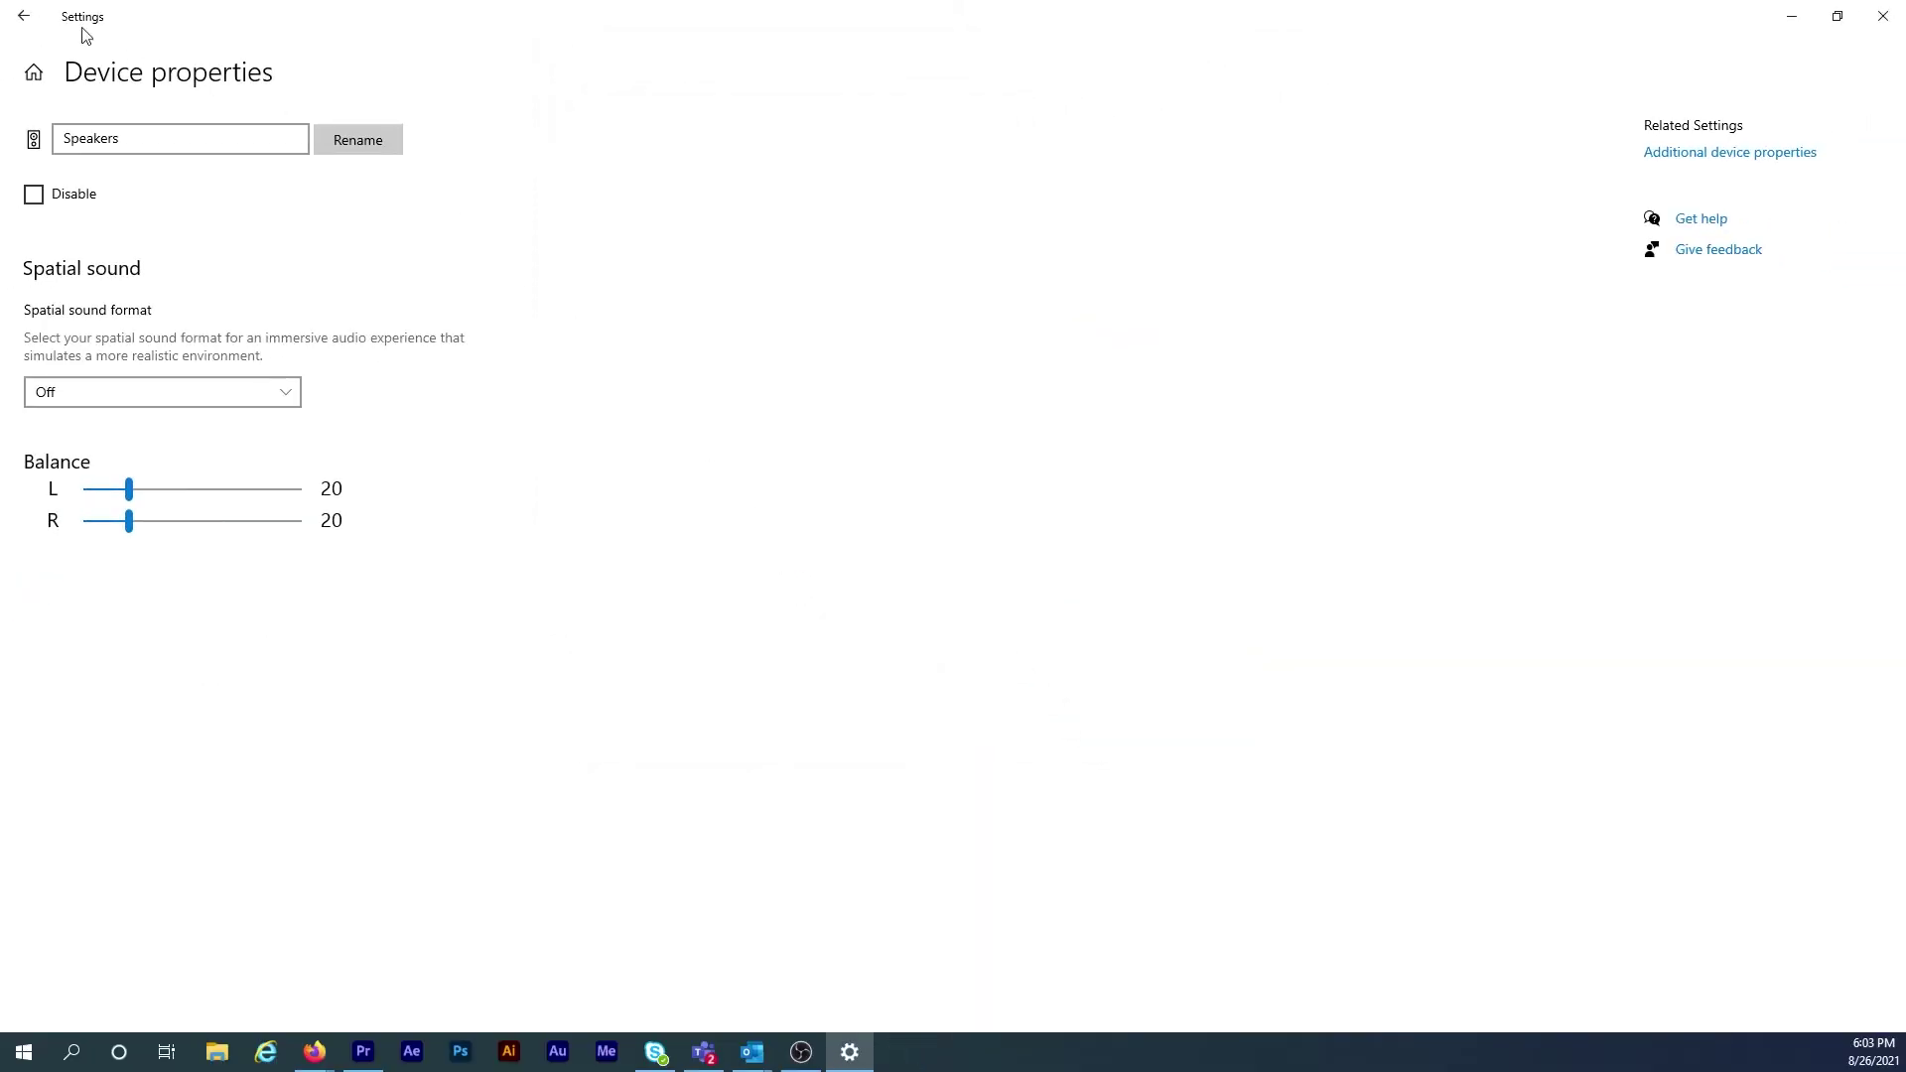
Step: Switch the output device to Headphones (Realtek(R) Audio) and show its device properties
{"action": "left_click", "coordinate": [22, 15]}
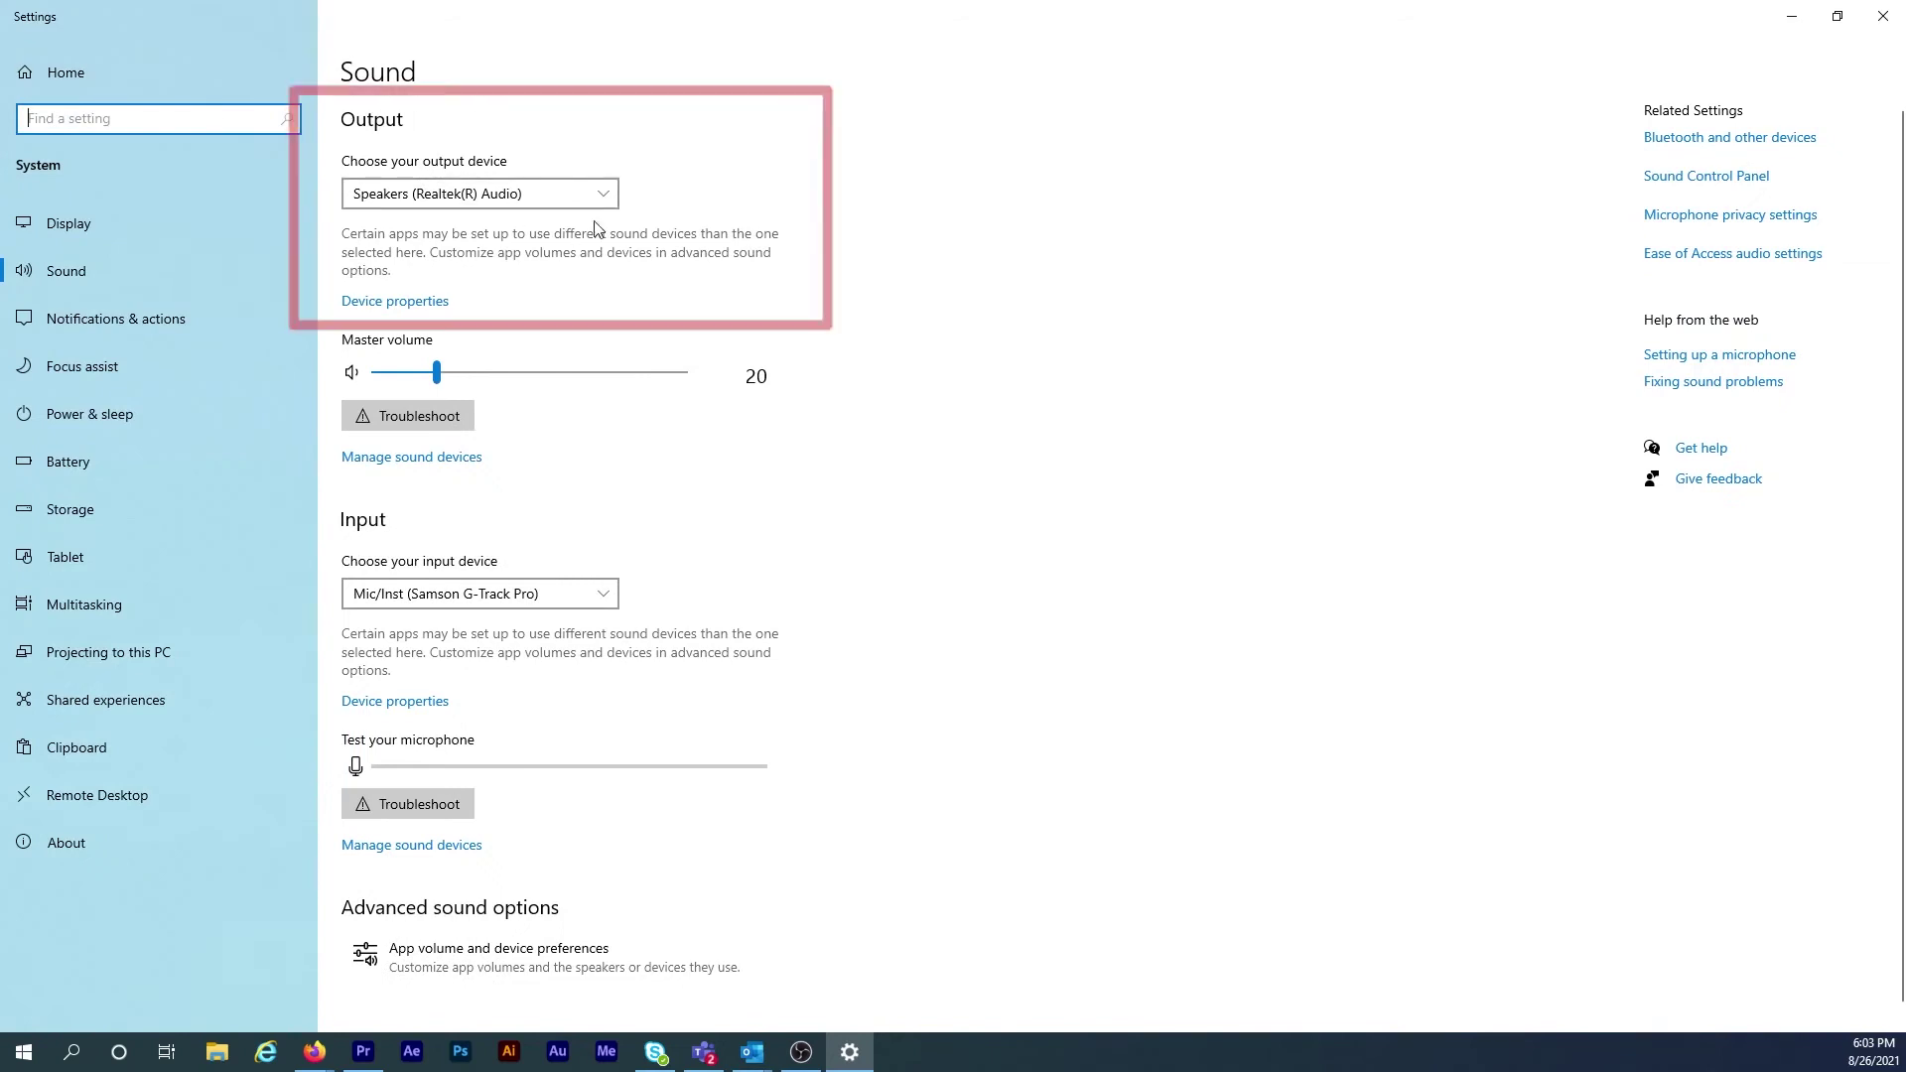
{"action": "left_click", "coordinate": [607, 195]}
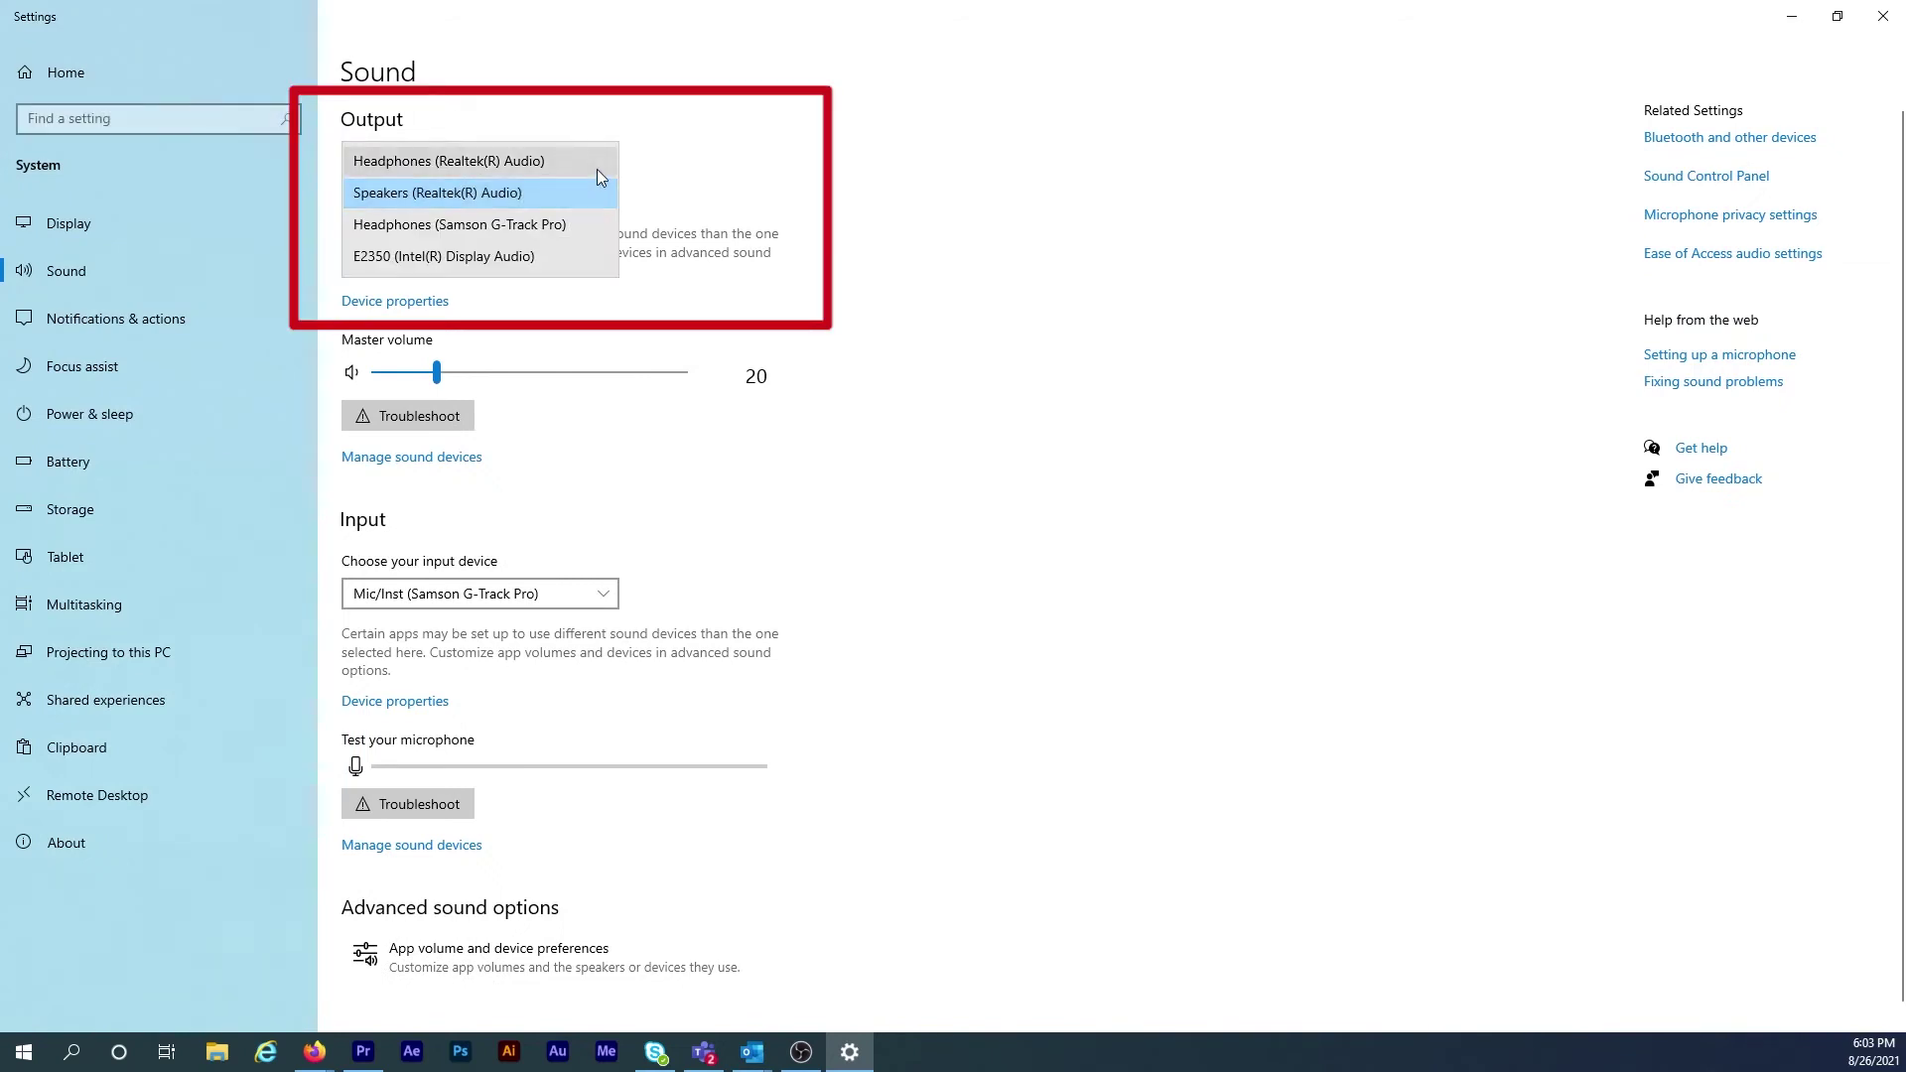
{"action": "left_click", "coordinate": [596, 171]}
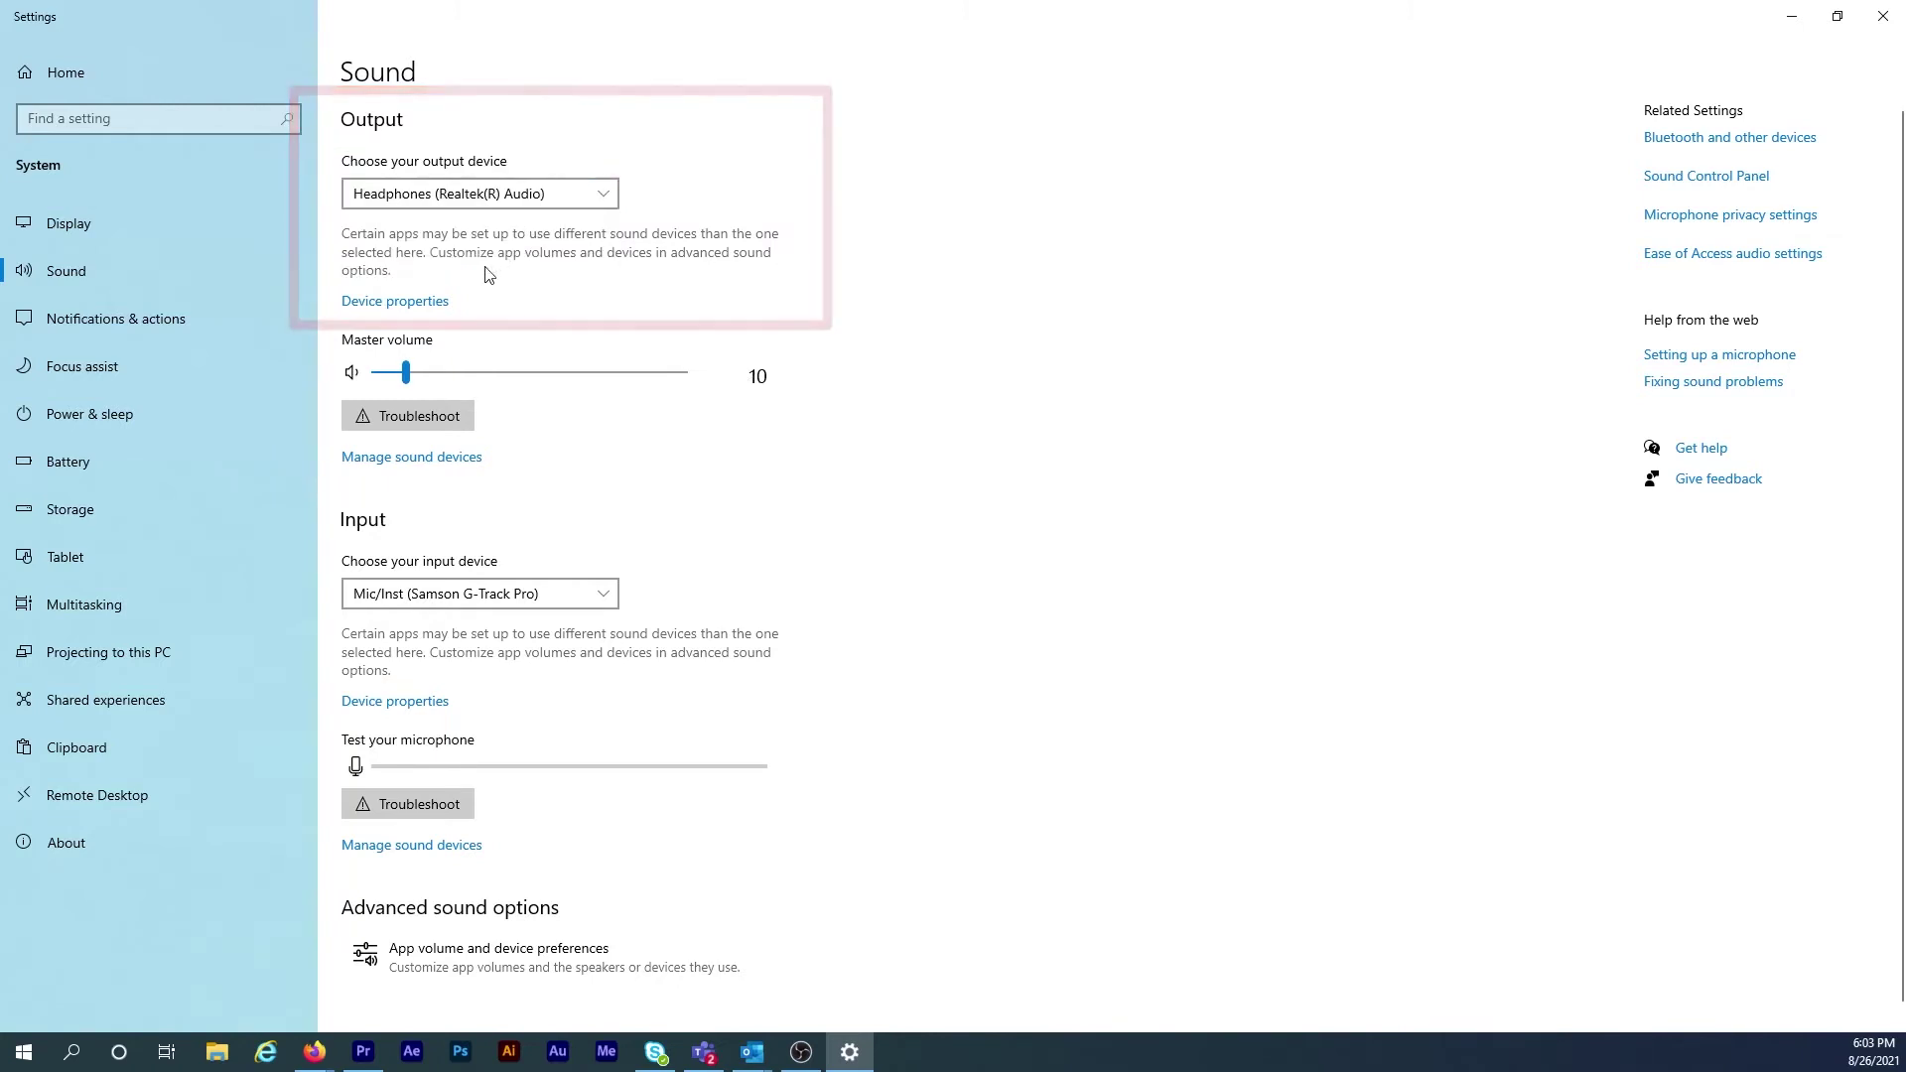
{"action": "left_click", "coordinate": [441, 304]}
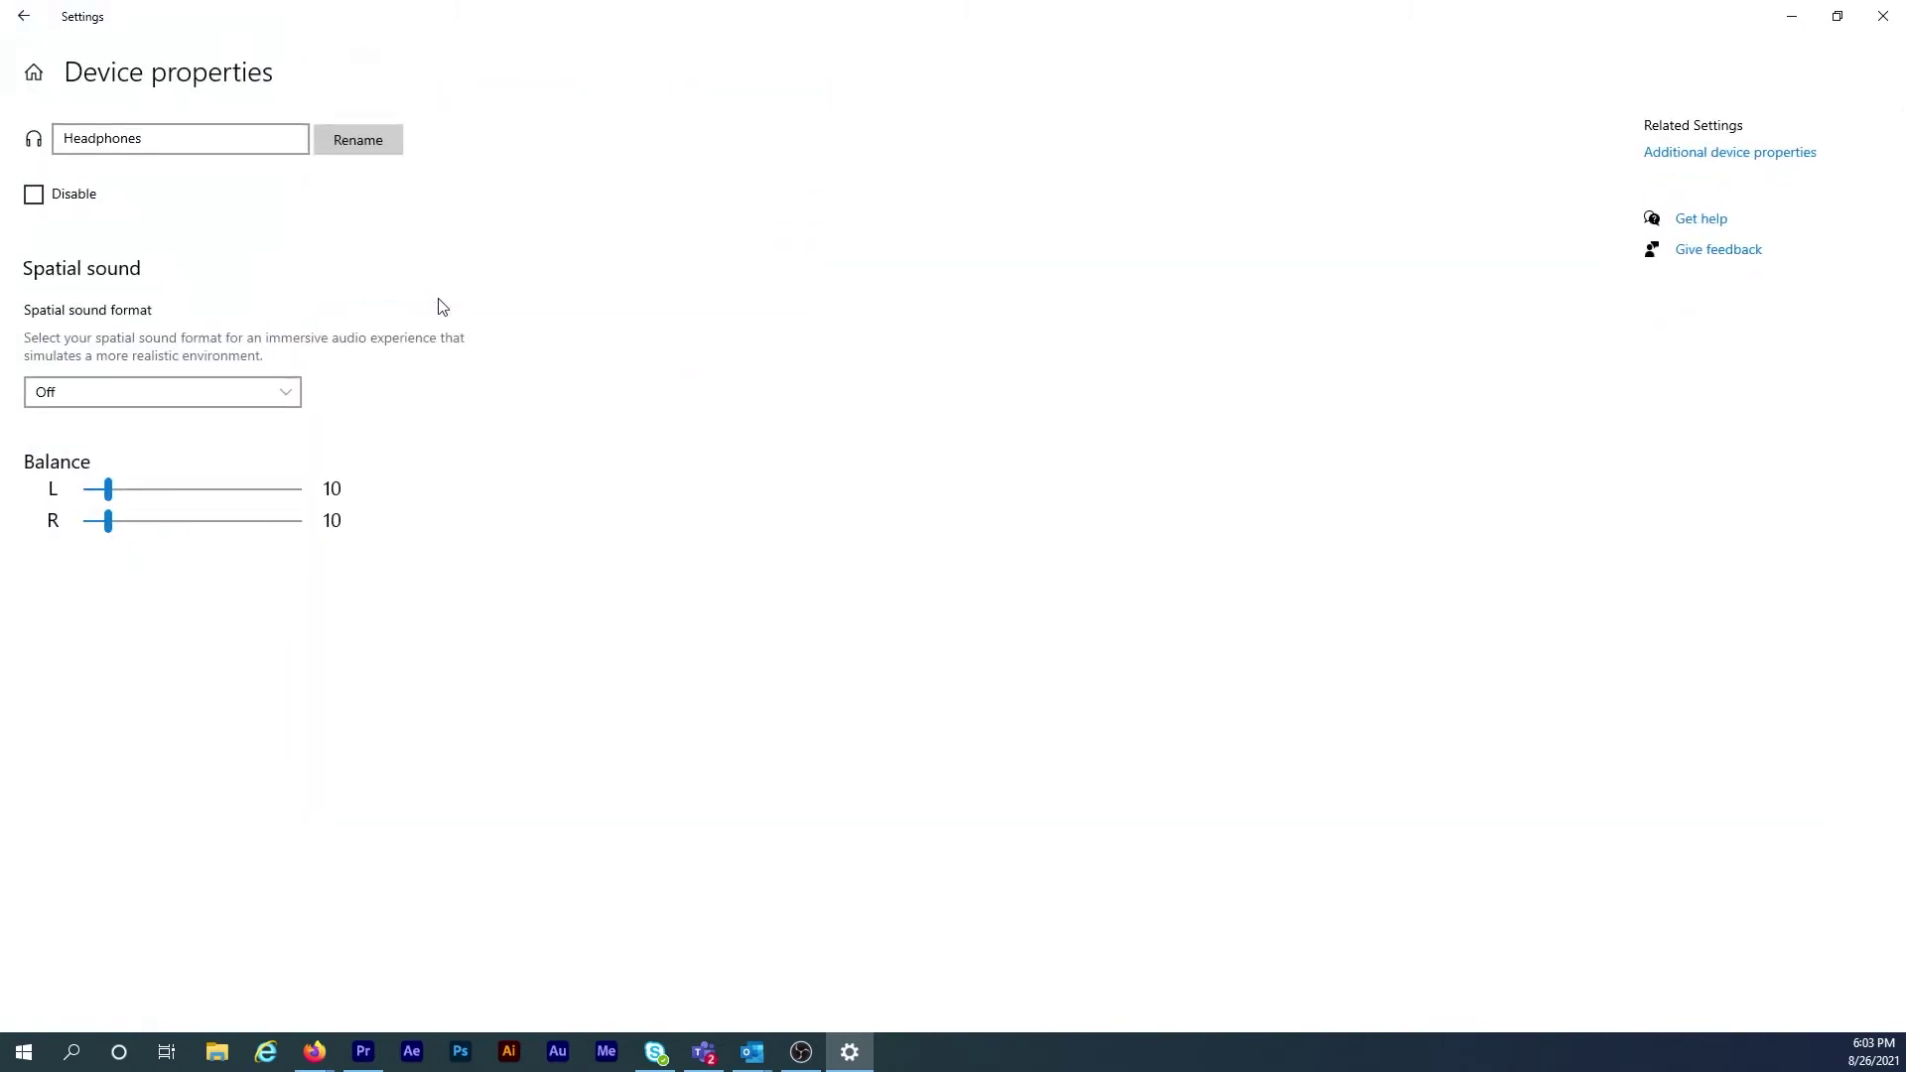
Step: Disable exclusive control for the headphones, save the change, and close Settings
{"action": "left_click", "coordinate": [1660, 155]}
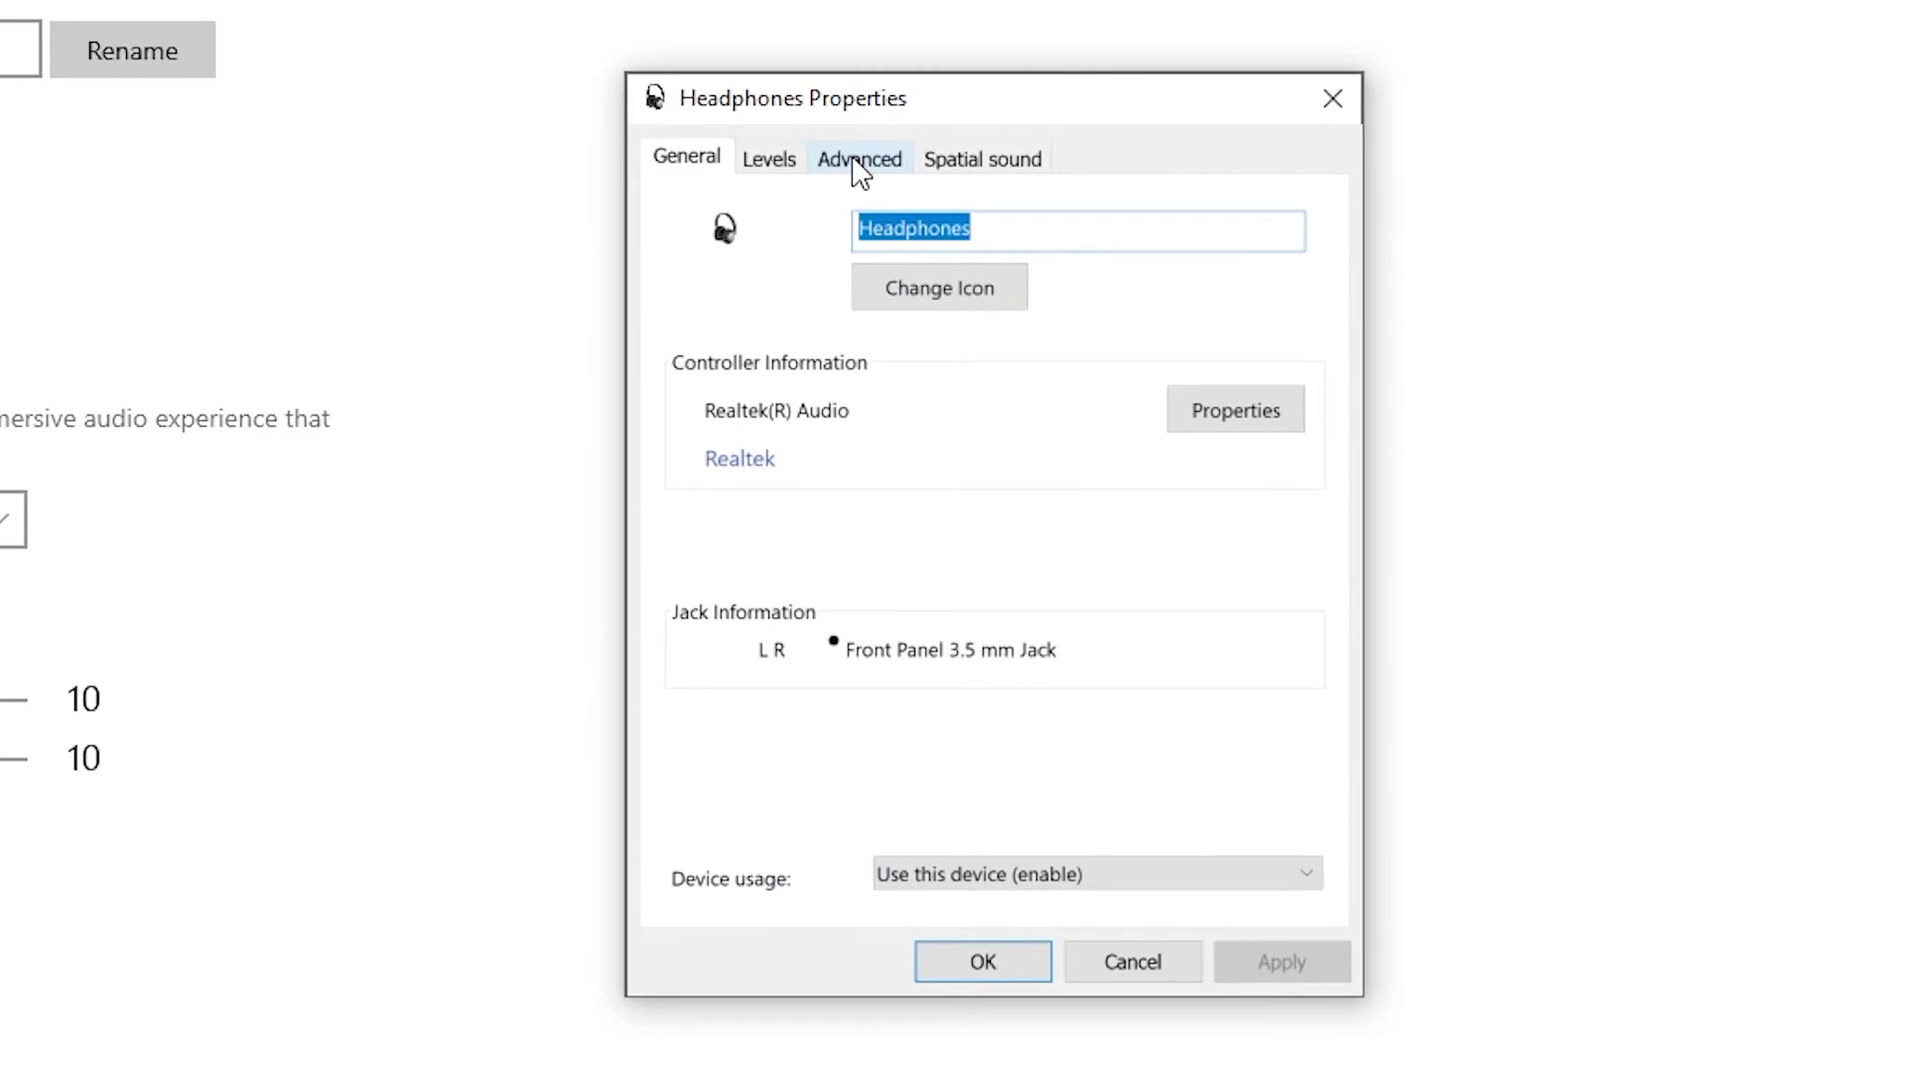
{"action": "left_click", "coordinate": [859, 164]}
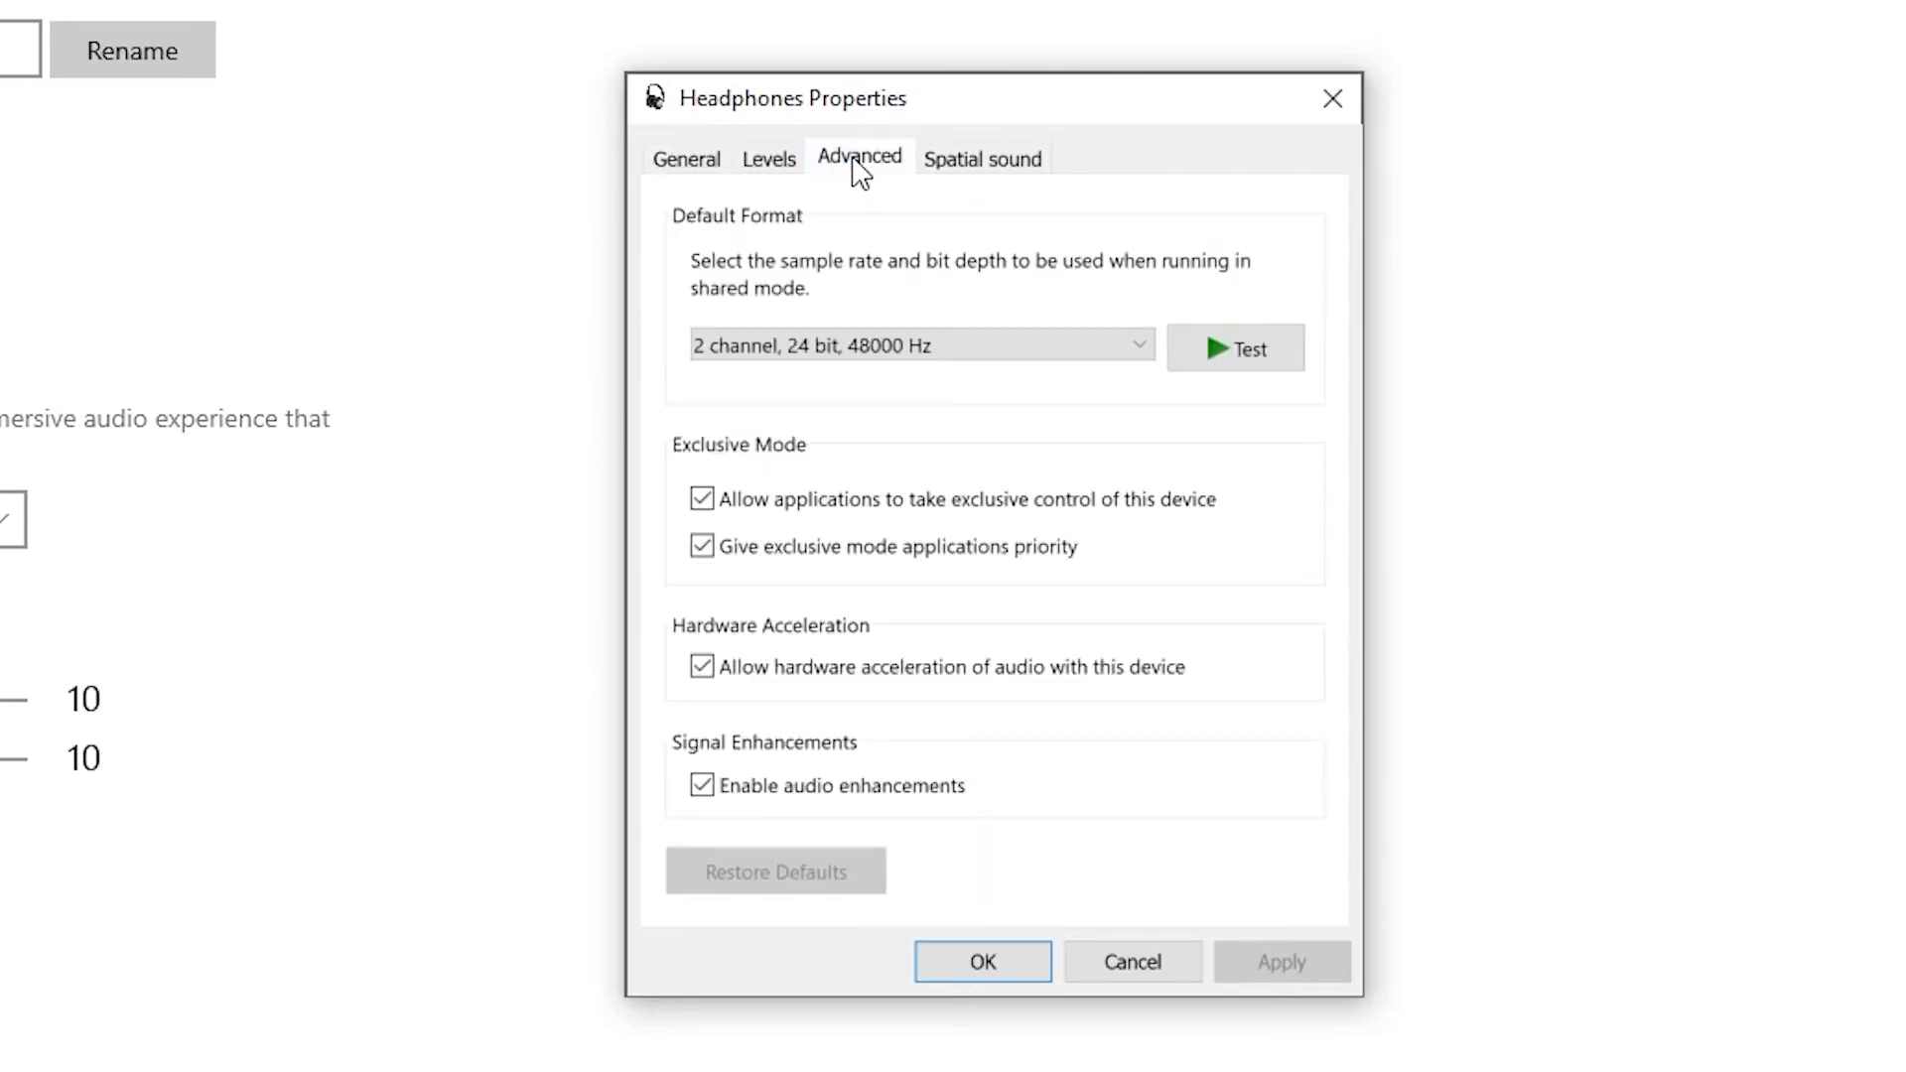
{"action": "left_click", "coordinate": [701, 500]}
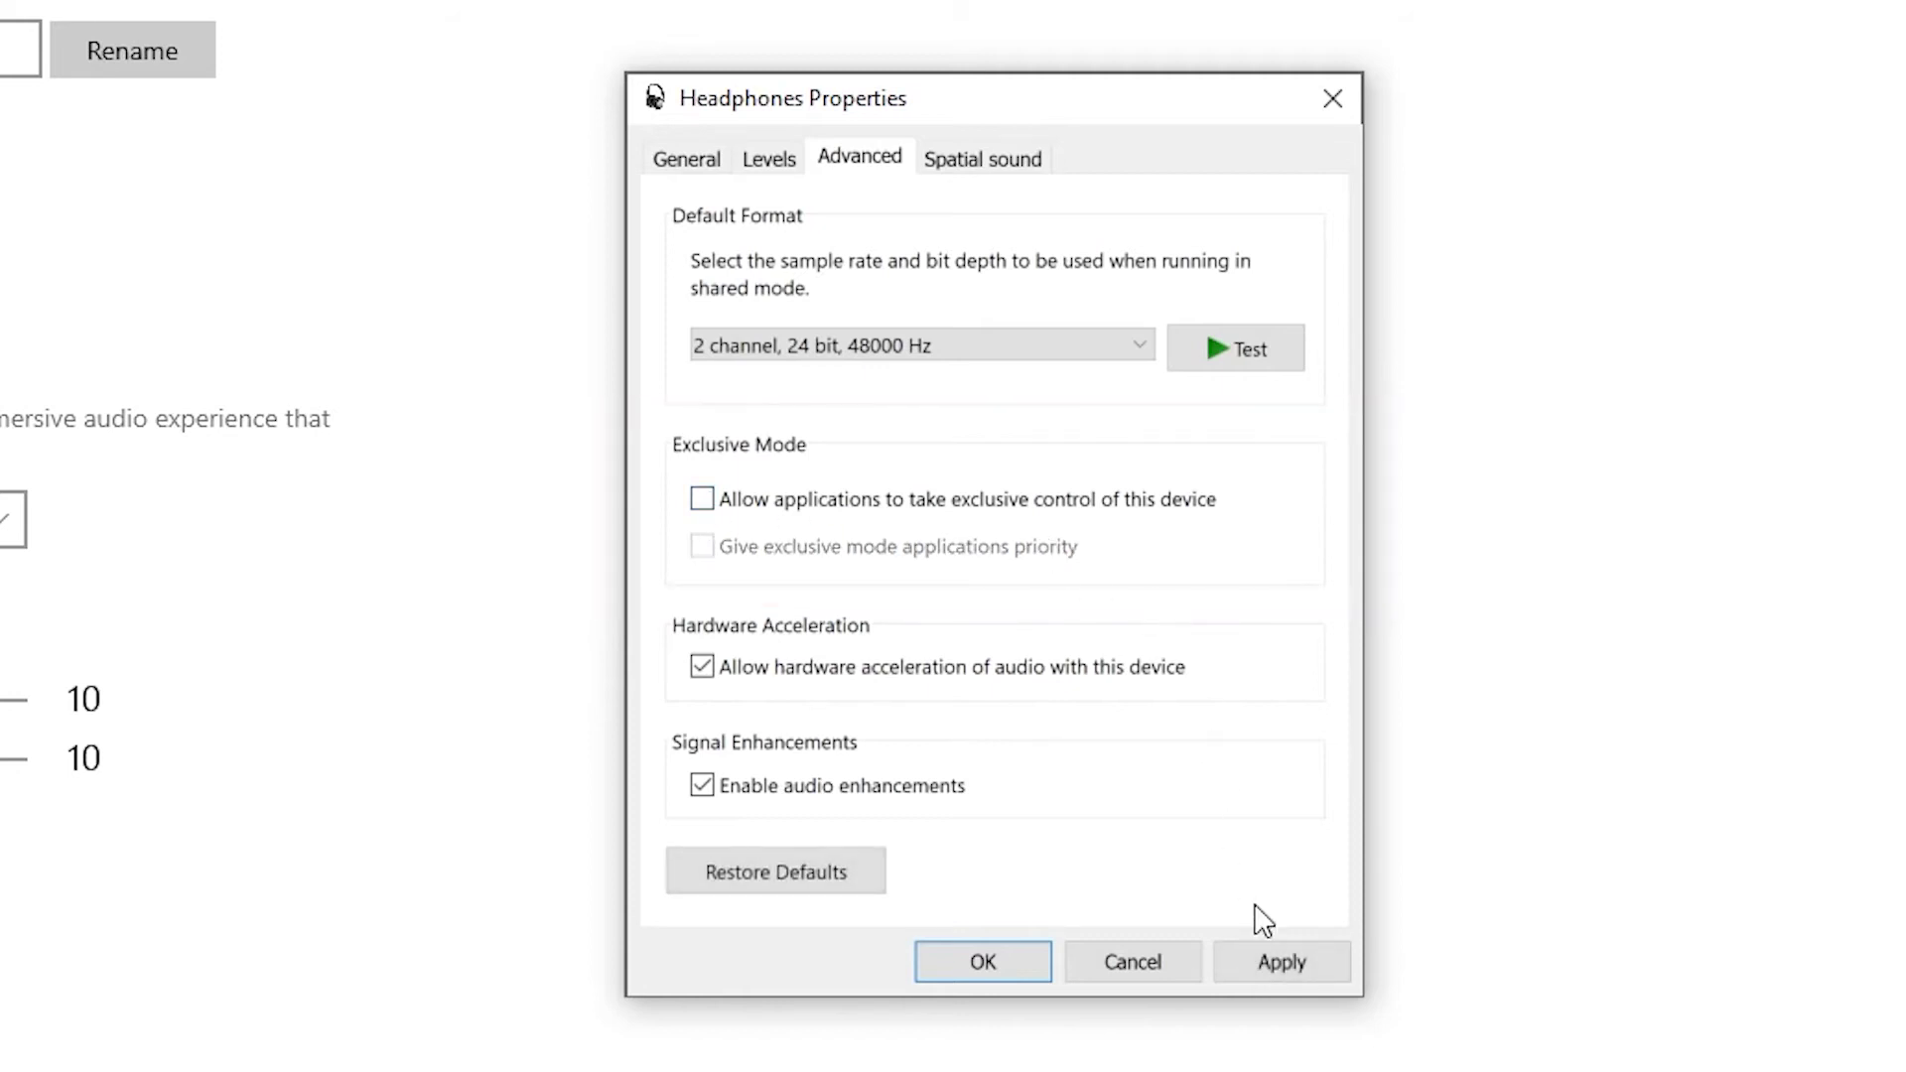
{"action": "left_click", "coordinate": [1279, 963]}
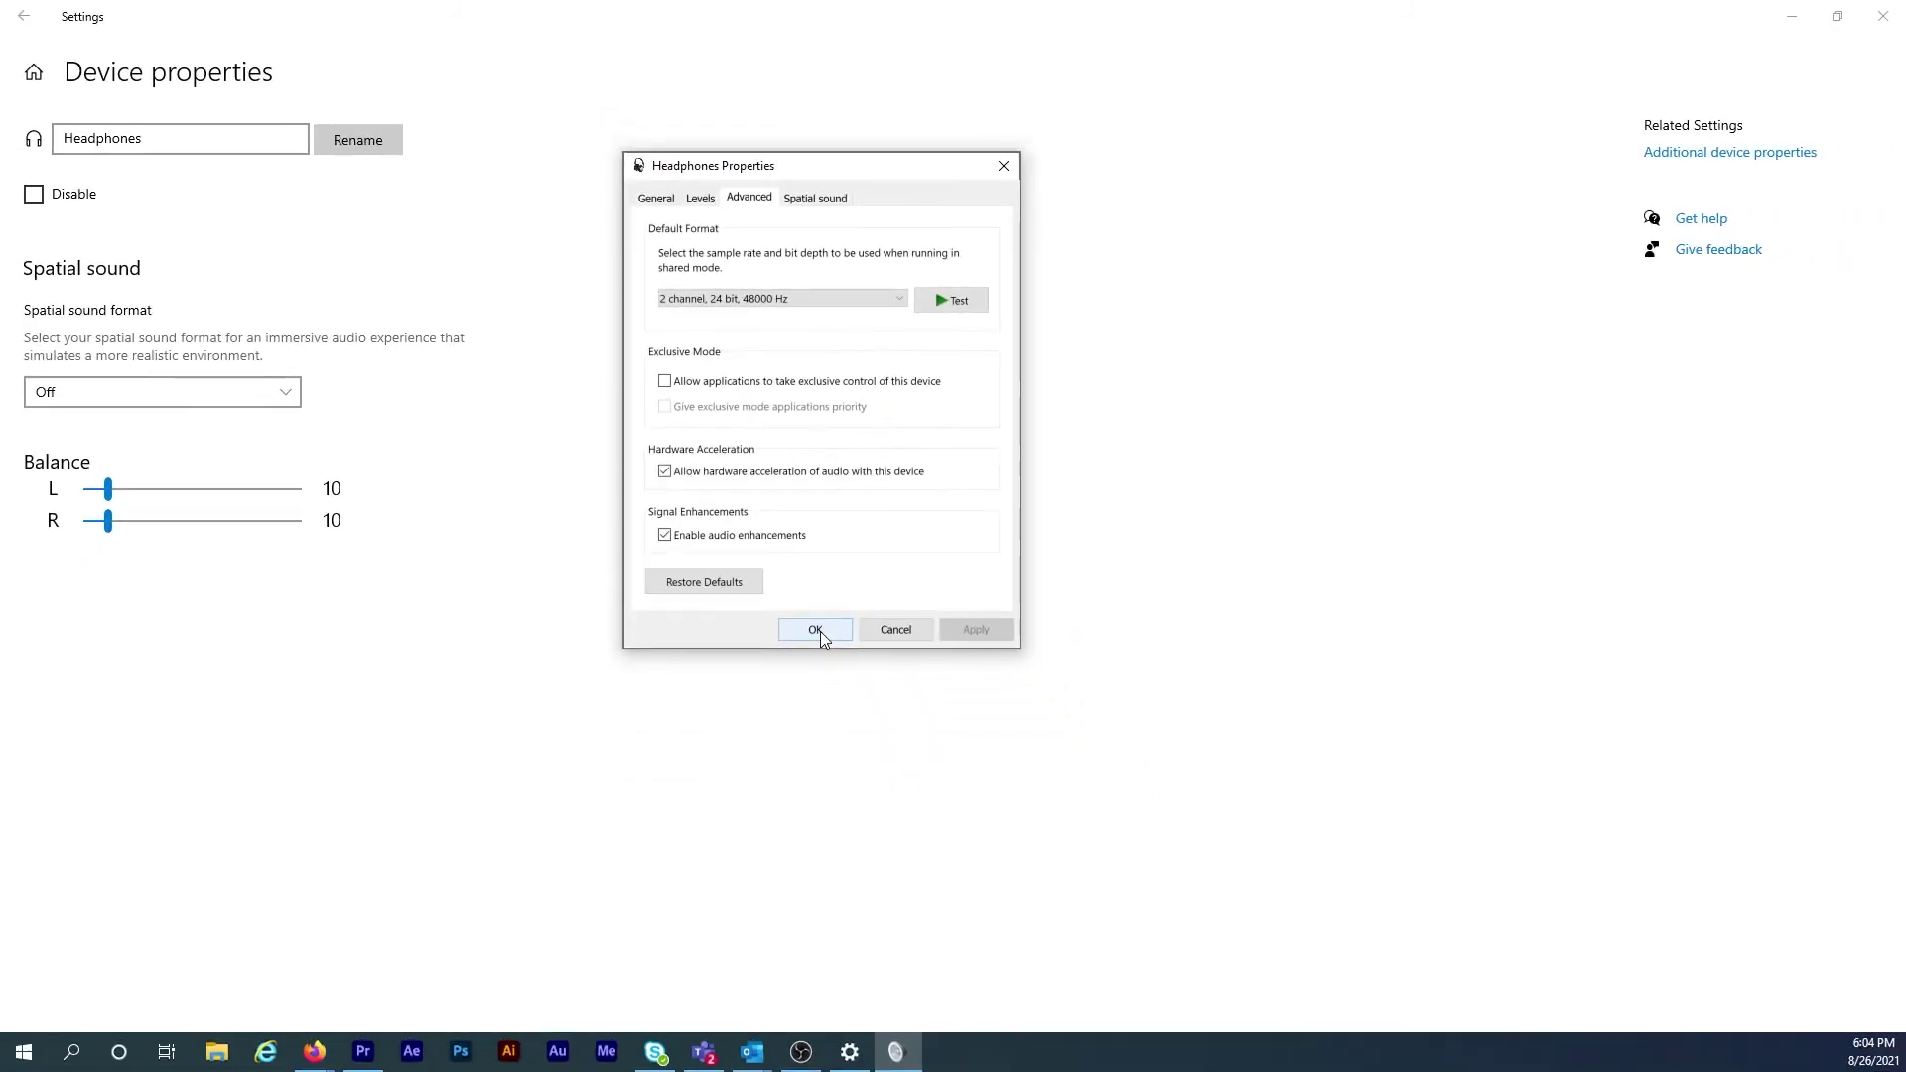
{"action": "left_click", "coordinate": [818, 630]}
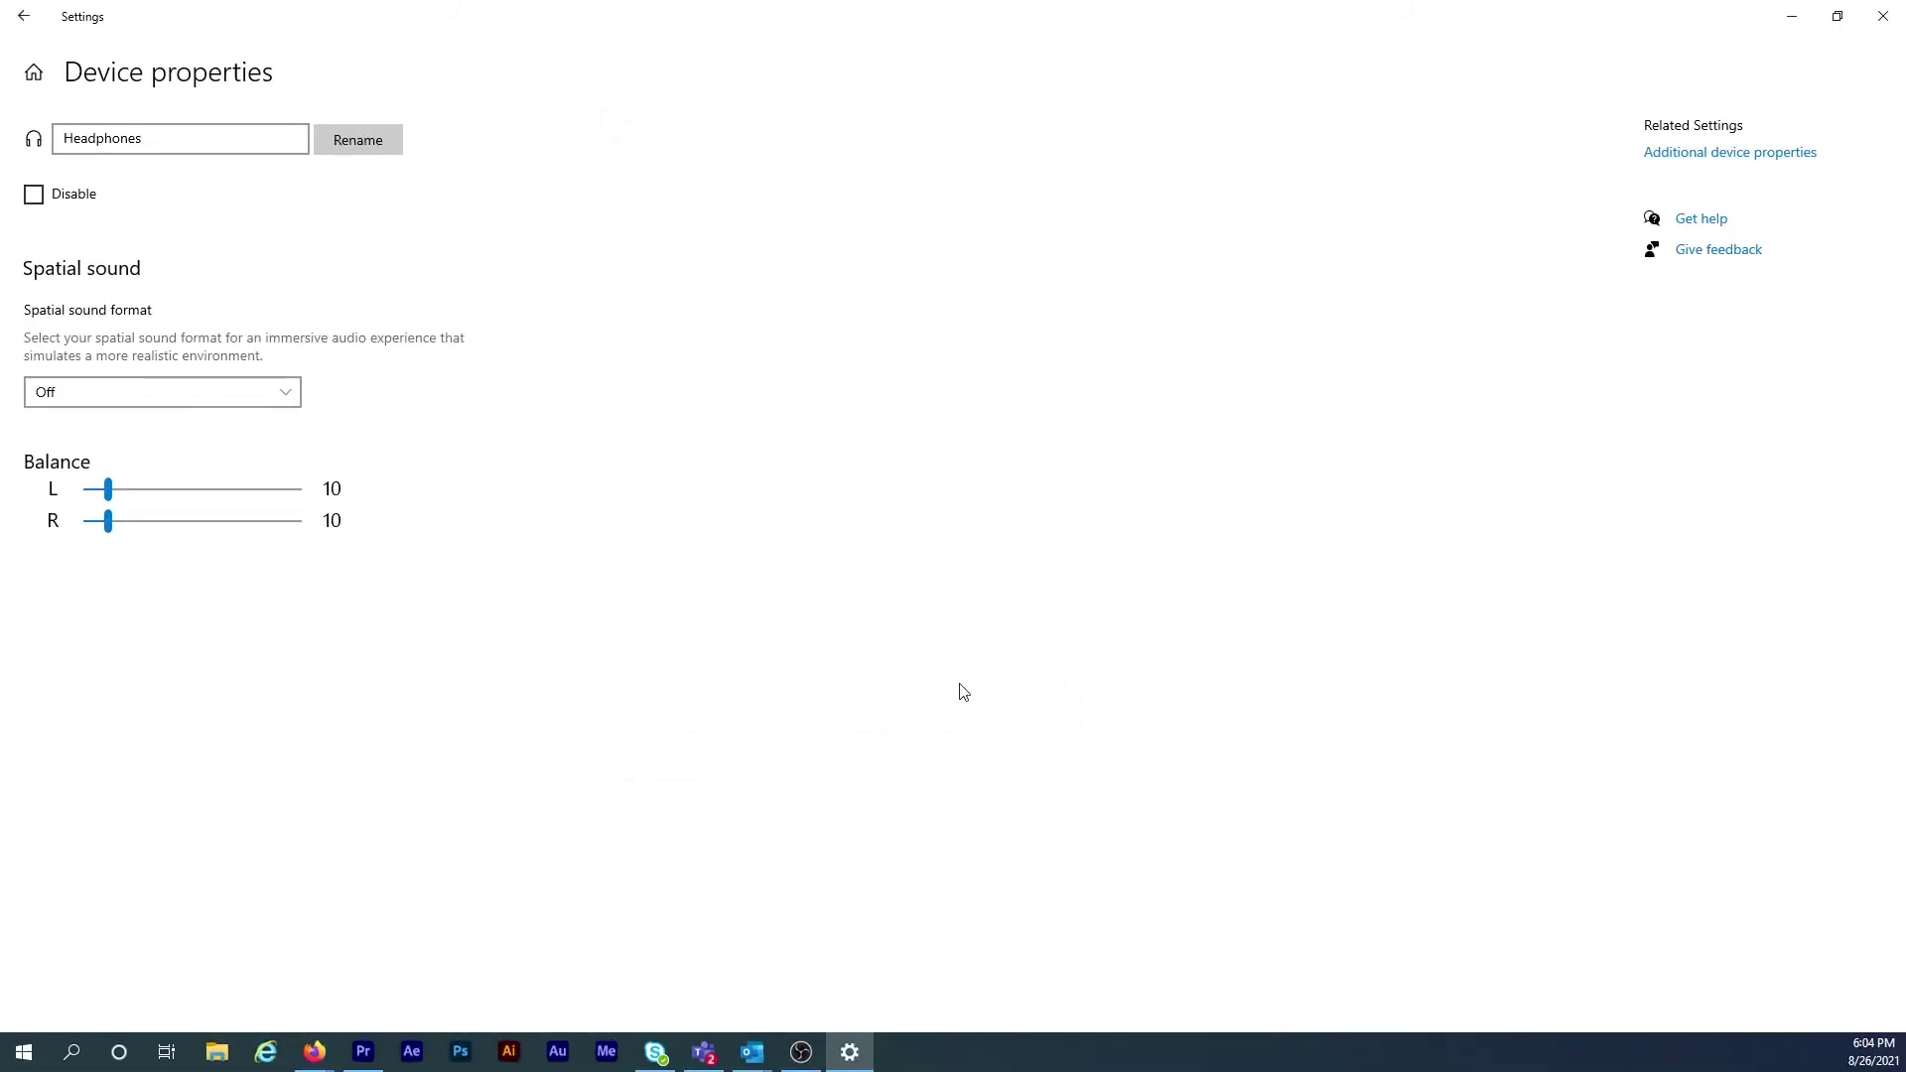
{"action": "left_click", "coordinate": [1878, 26]}
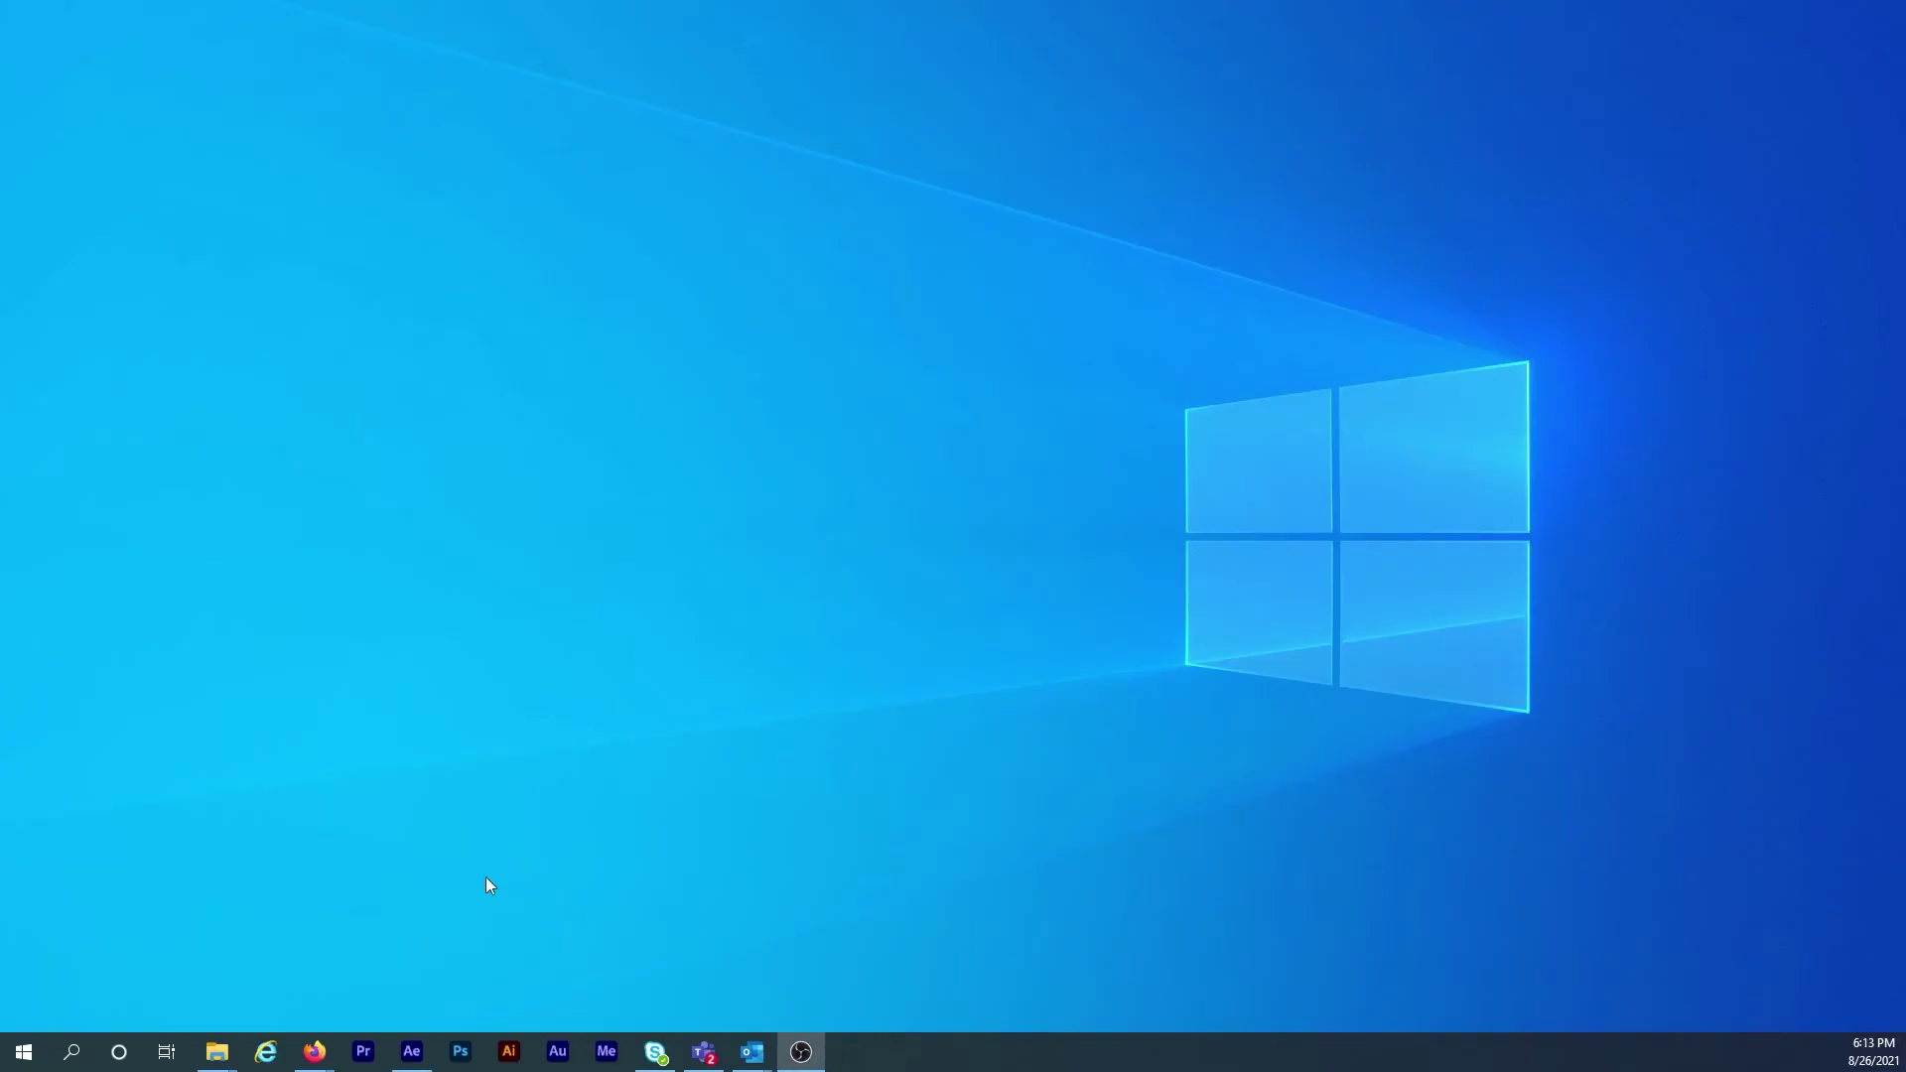
Step: Set After Effects' Audio Hardware Default Output to System Default - Headphones (Realtek(R) Audio)
{"action": "left_click", "coordinate": [406, 1050]}
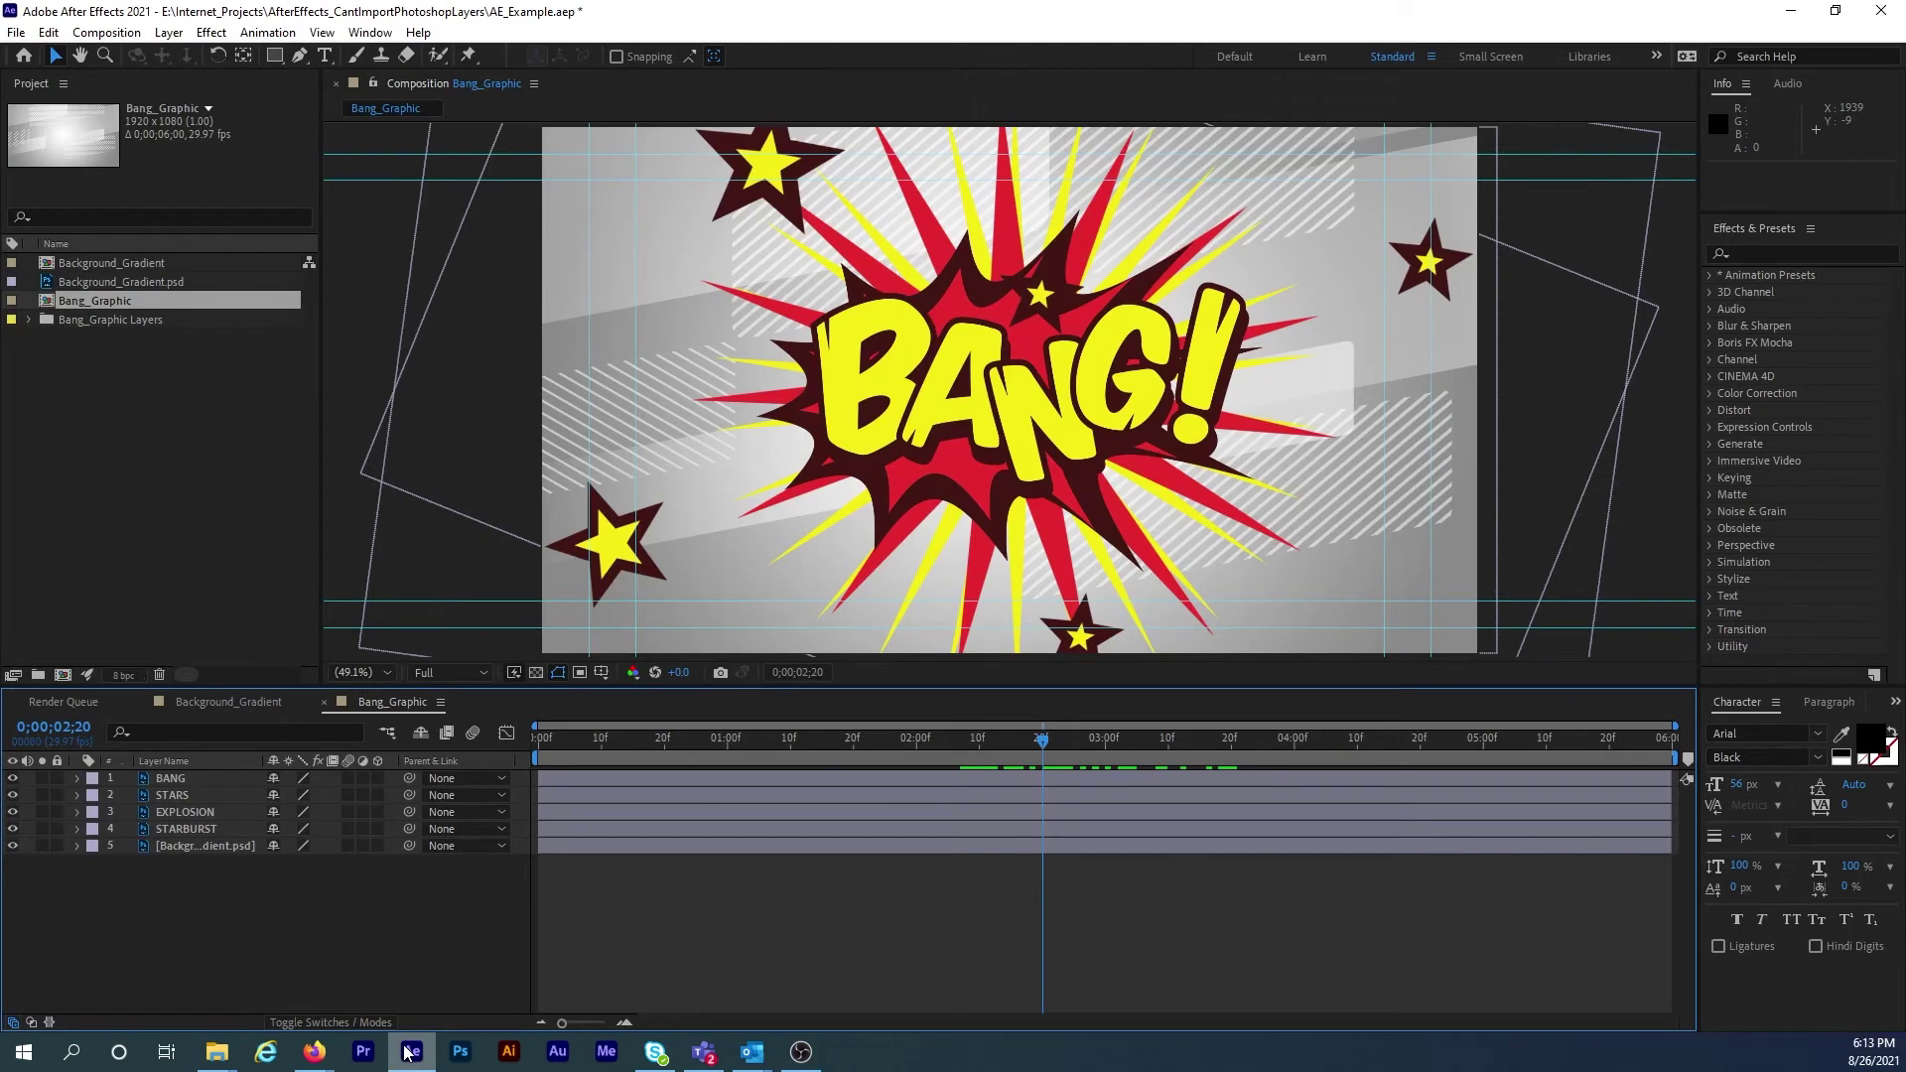
{"action": "left_click", "coordinate": [57, 33]}
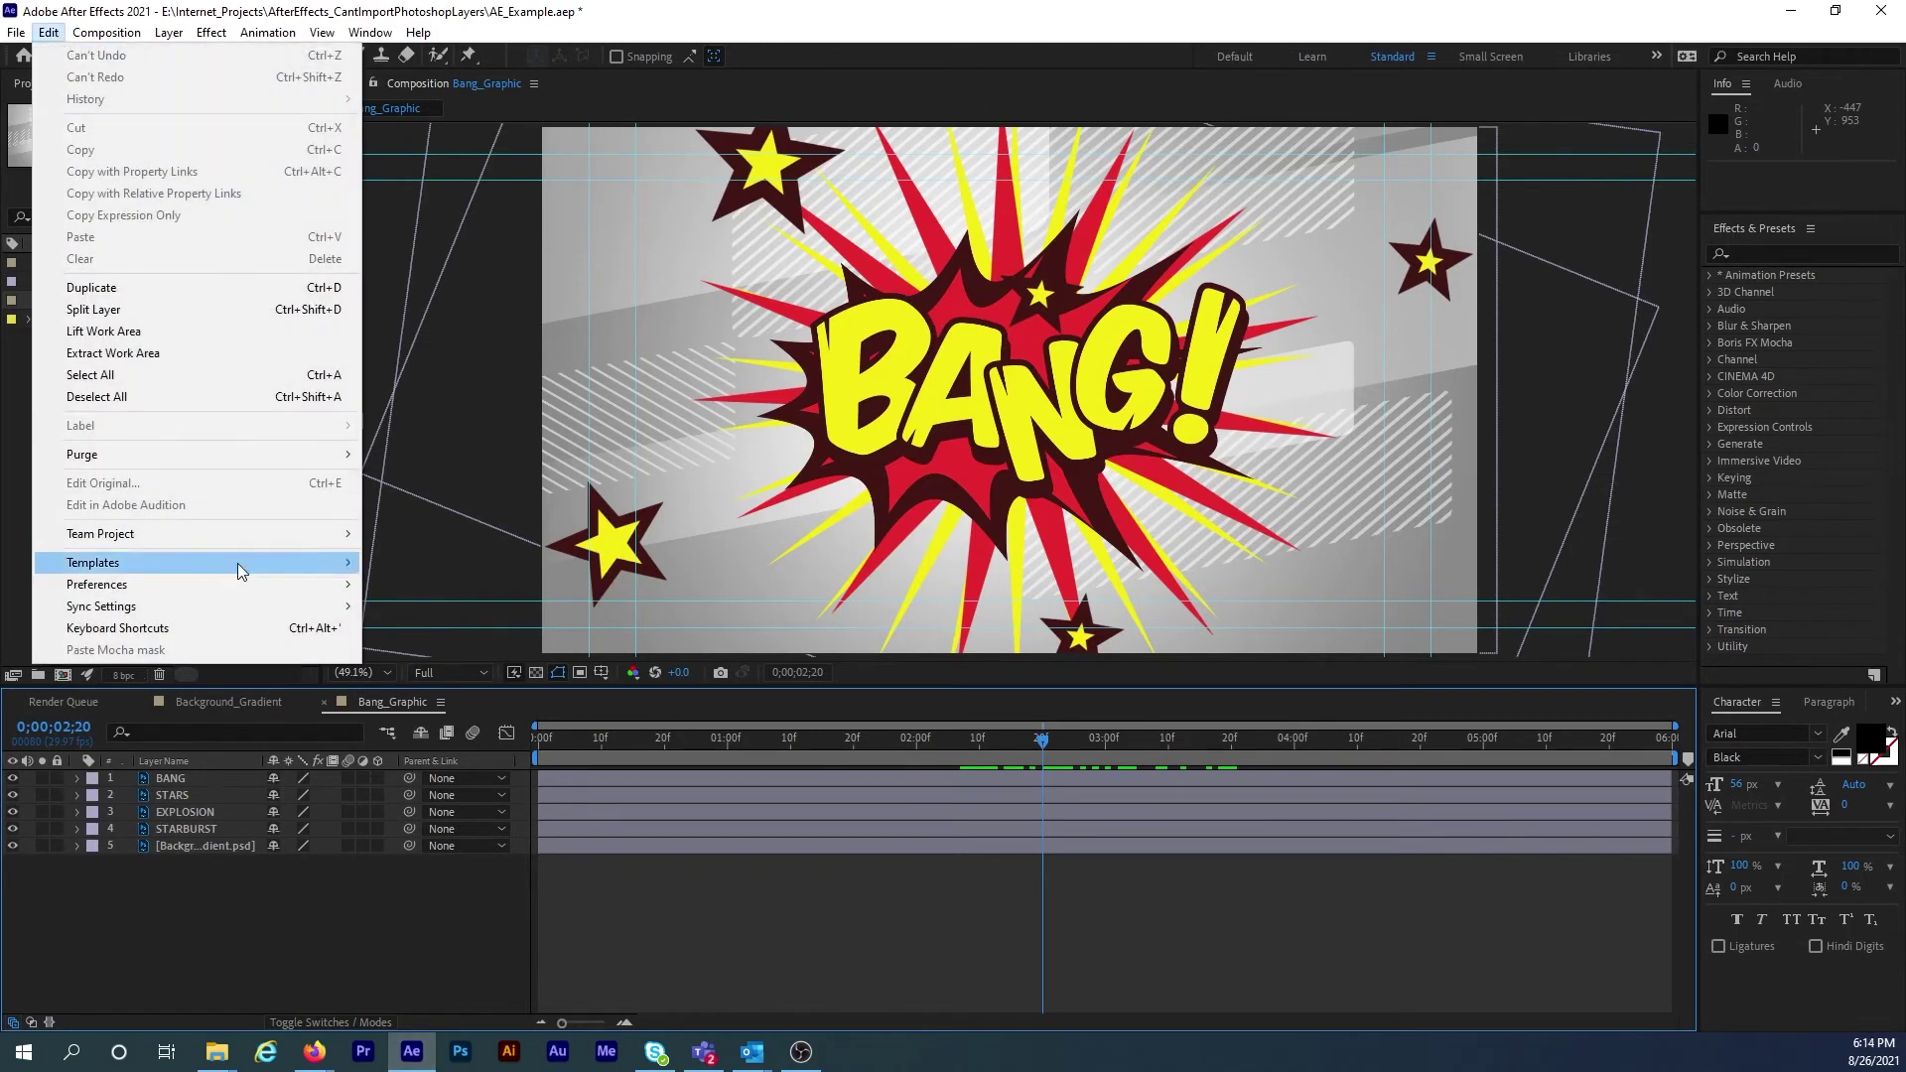
{"action": "mouse_move", "coordinate": [97, 584]}
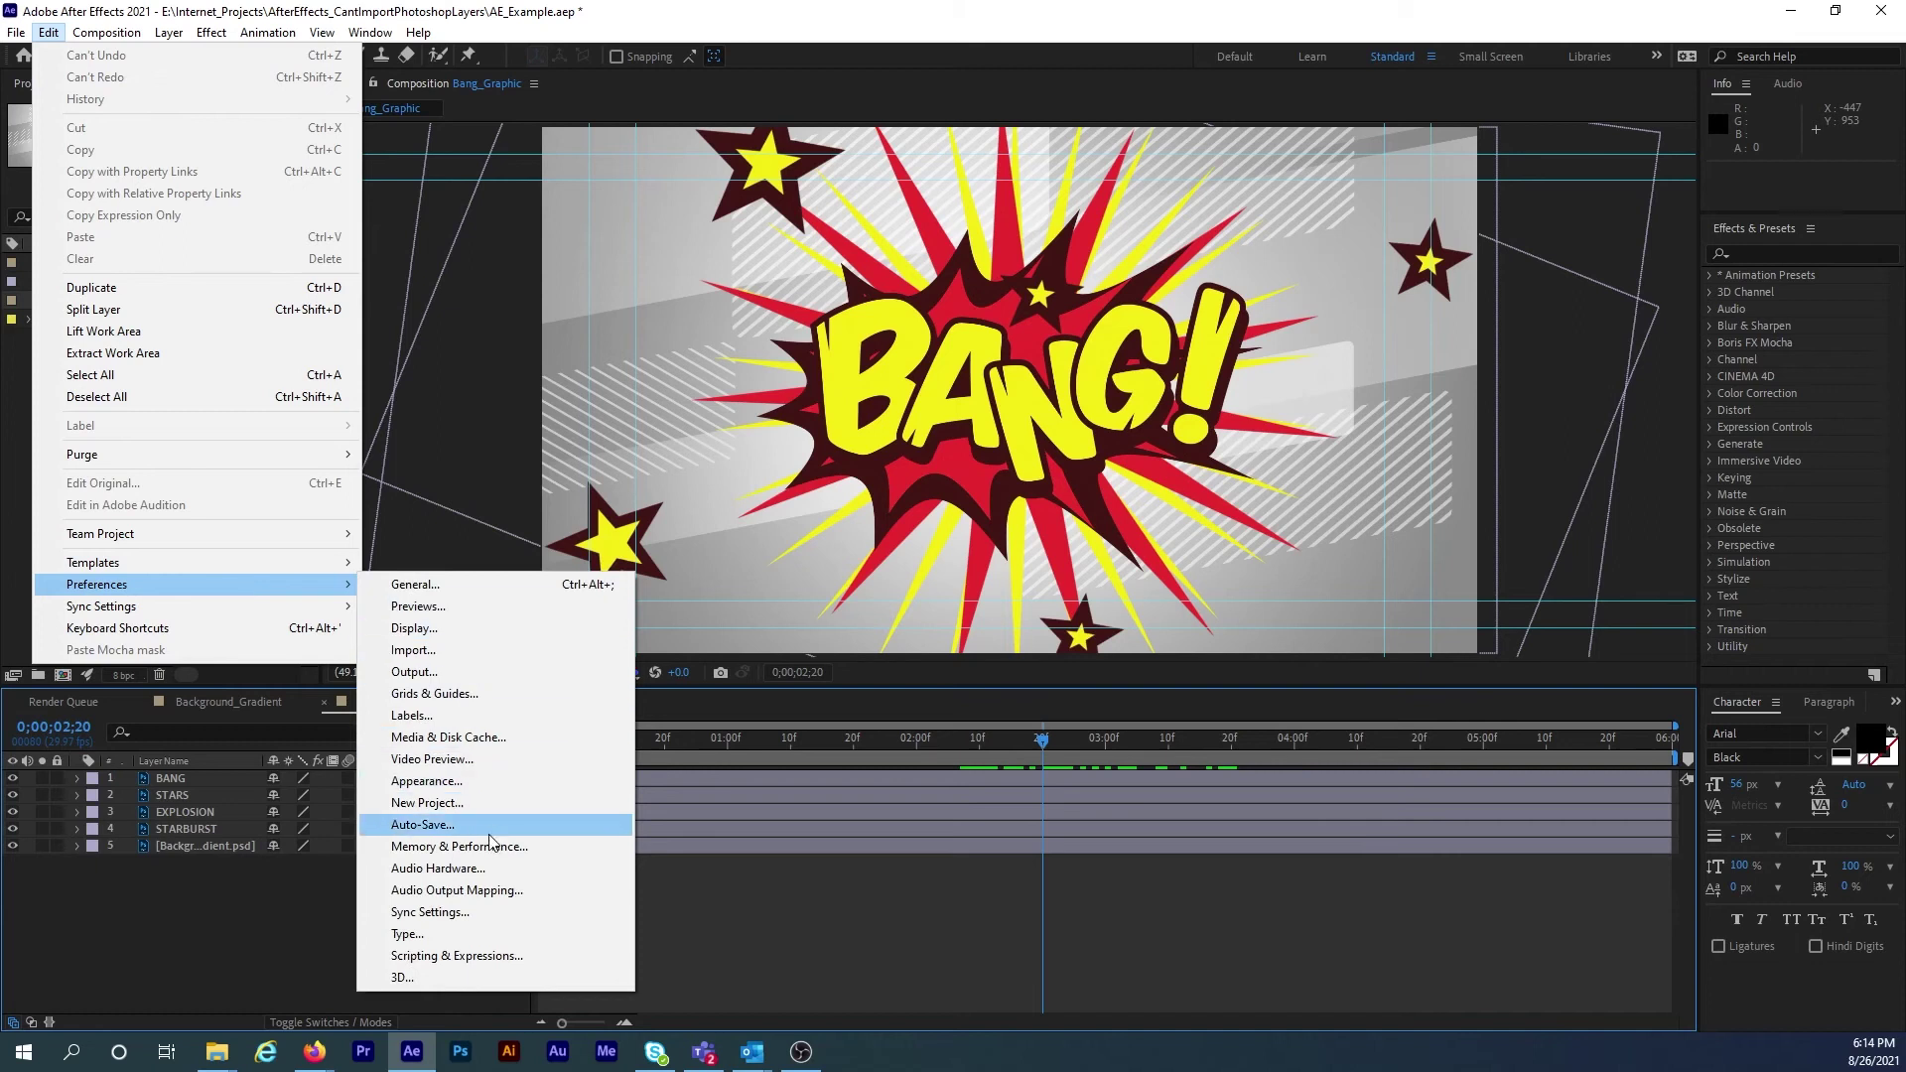
{"action": "left_click", "coordinate": [486, 868]}
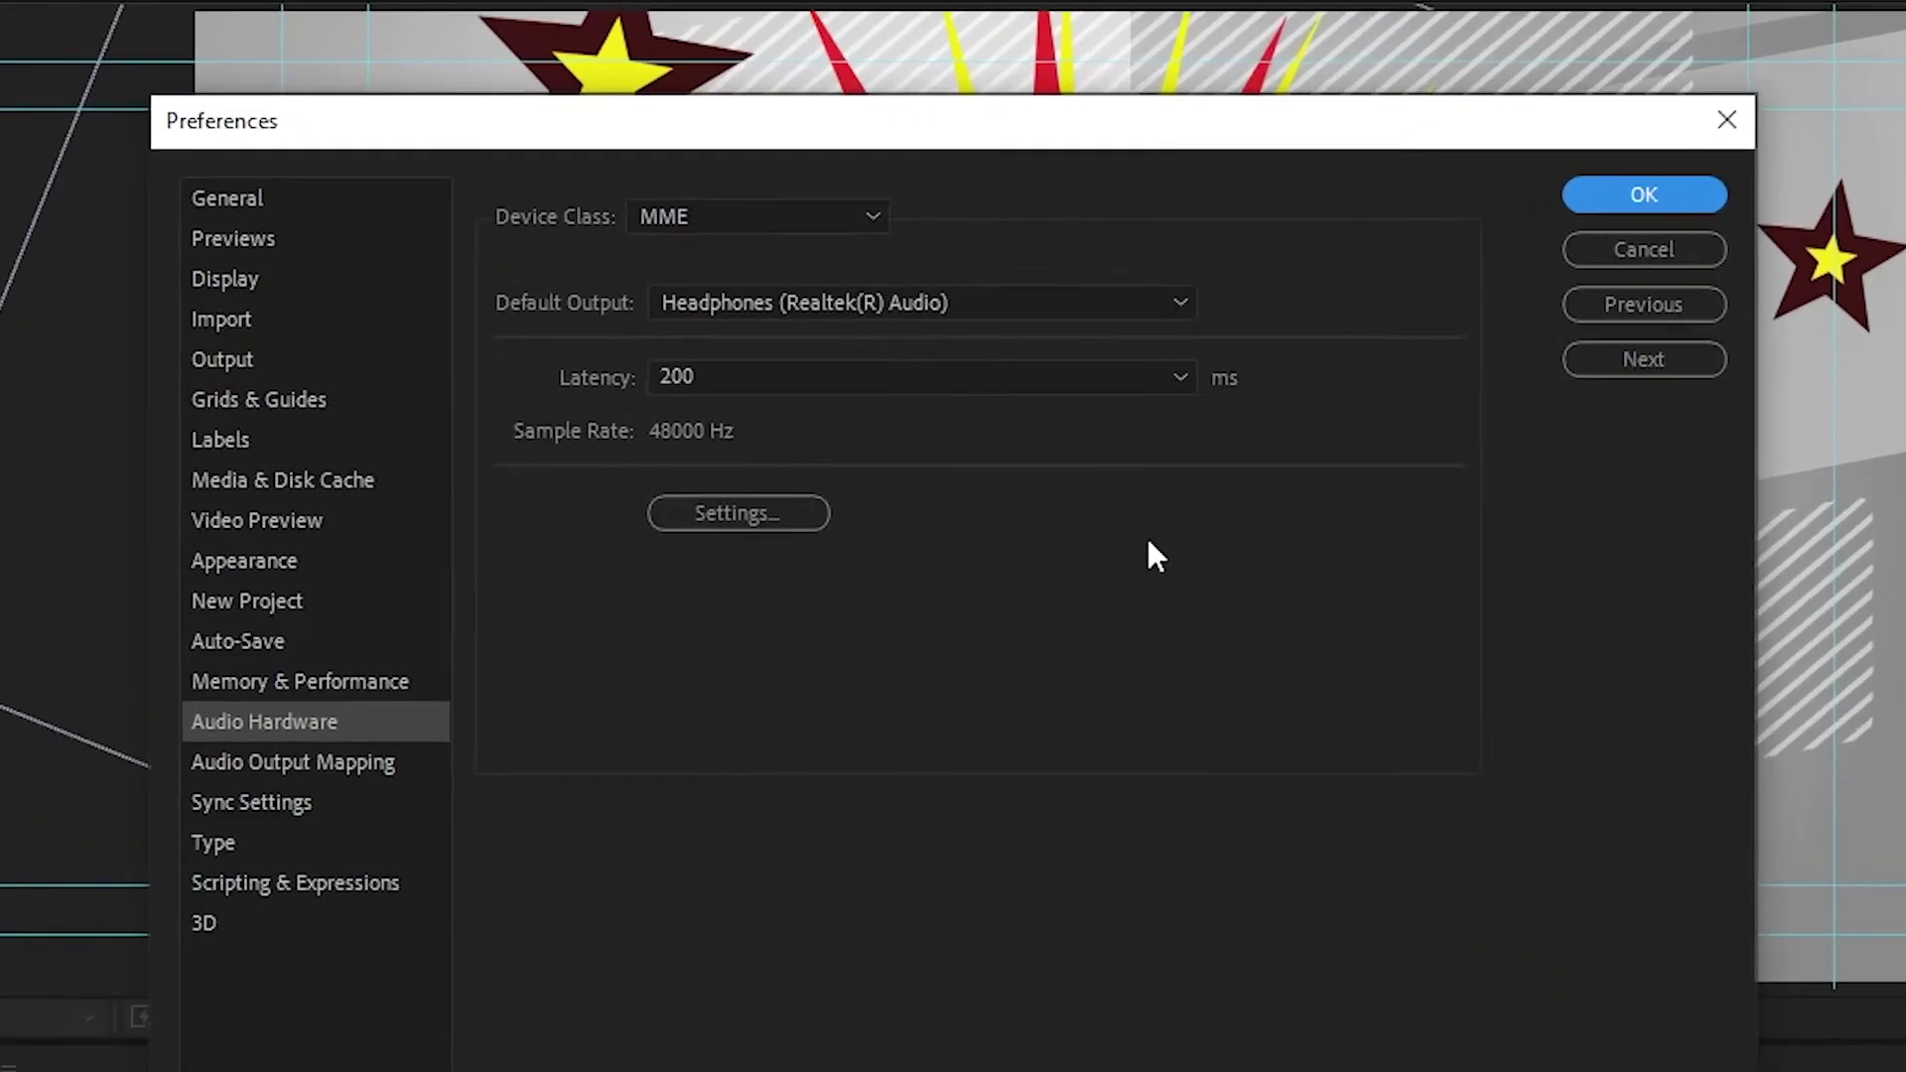
{"action": "left_click", "coordinate": [1175, 325]}
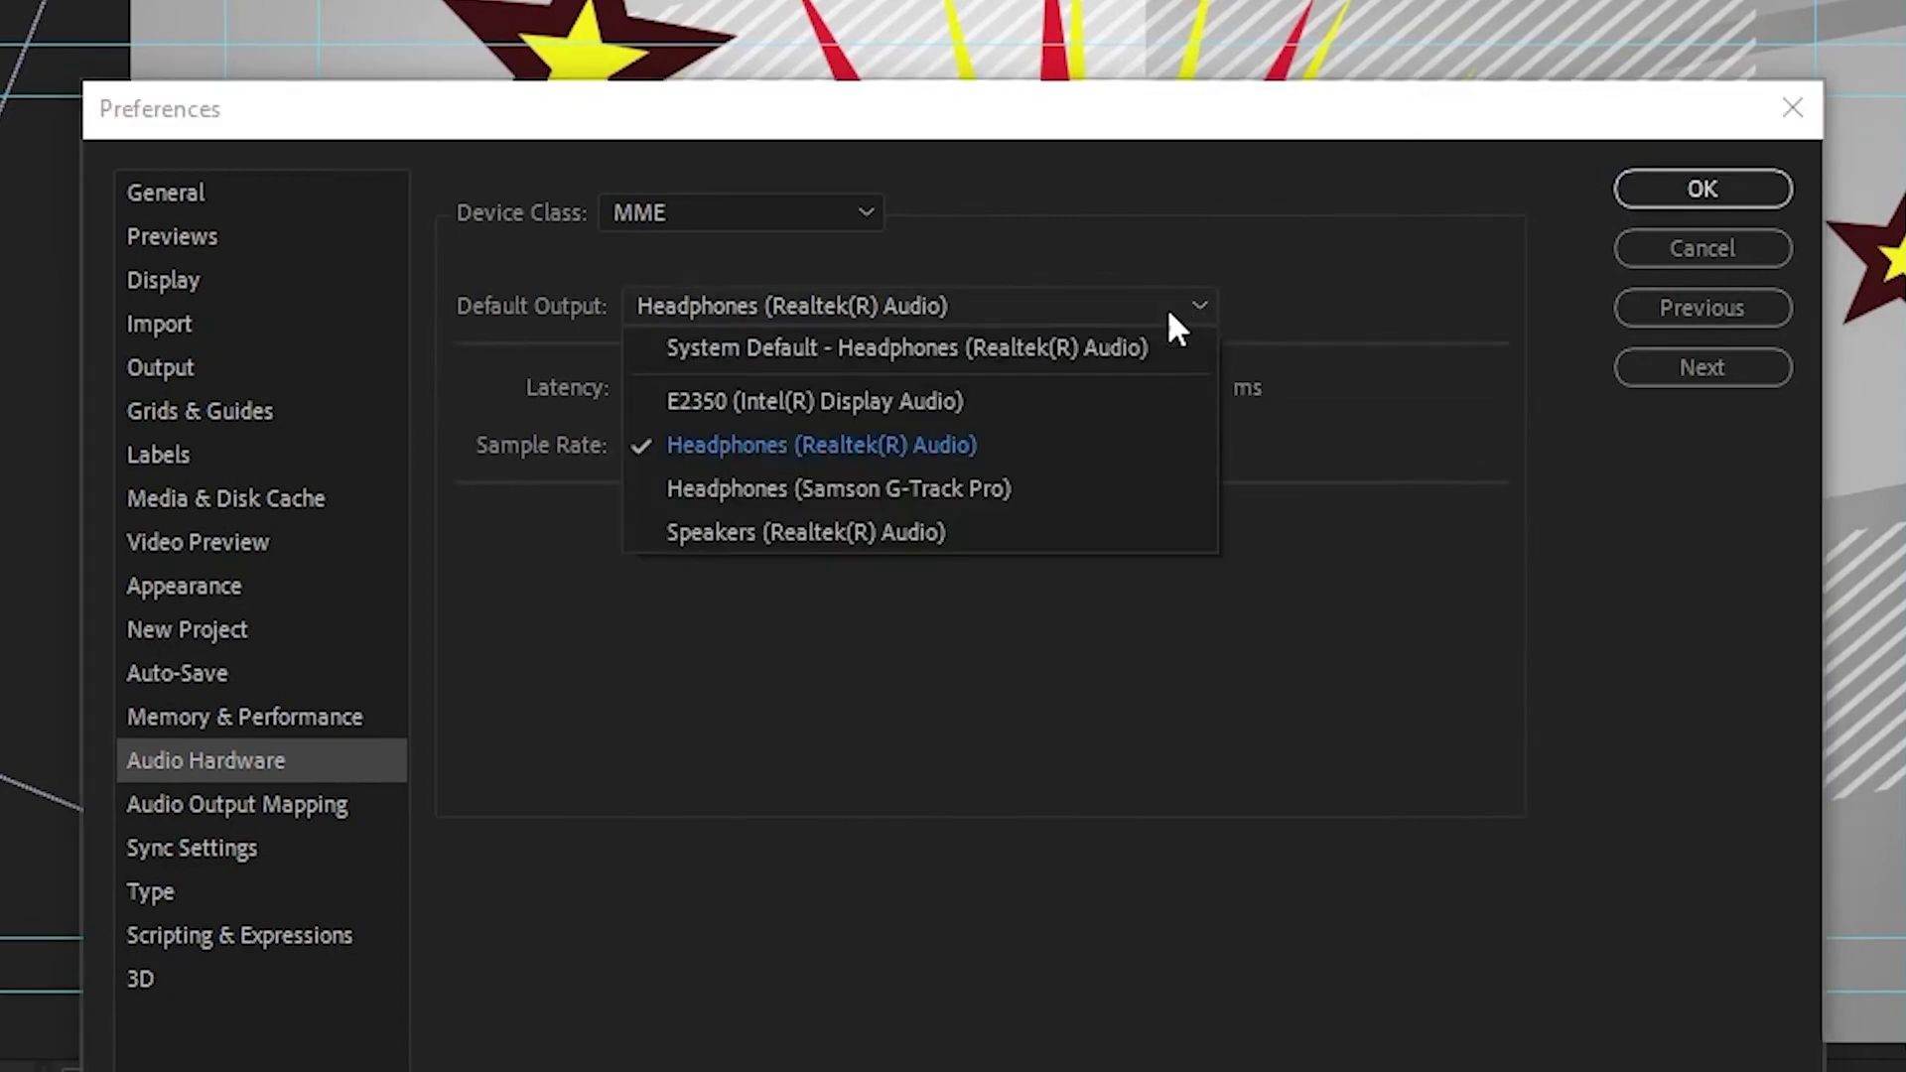
{"action": "left_click", "coordinate": [1162, 357]}
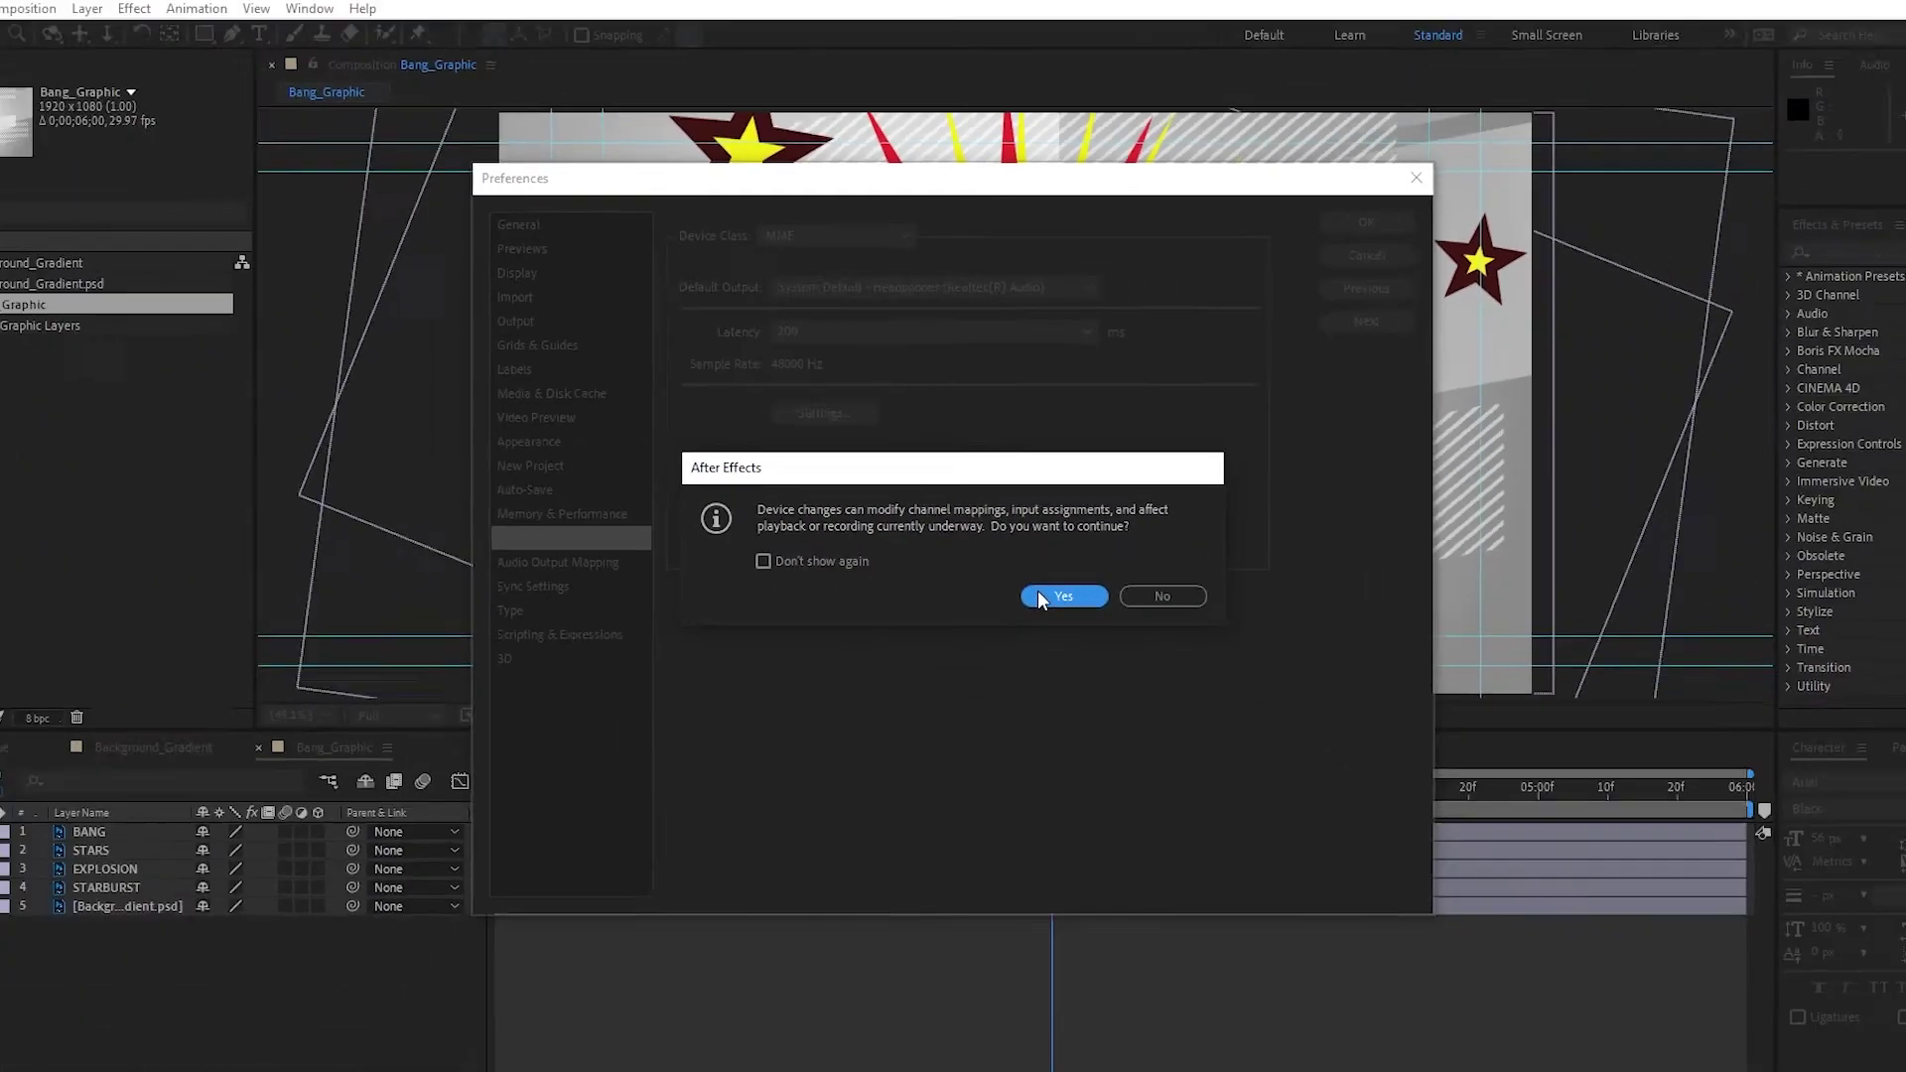
{"action": "left_click", "coordinate": [1104, 864]}
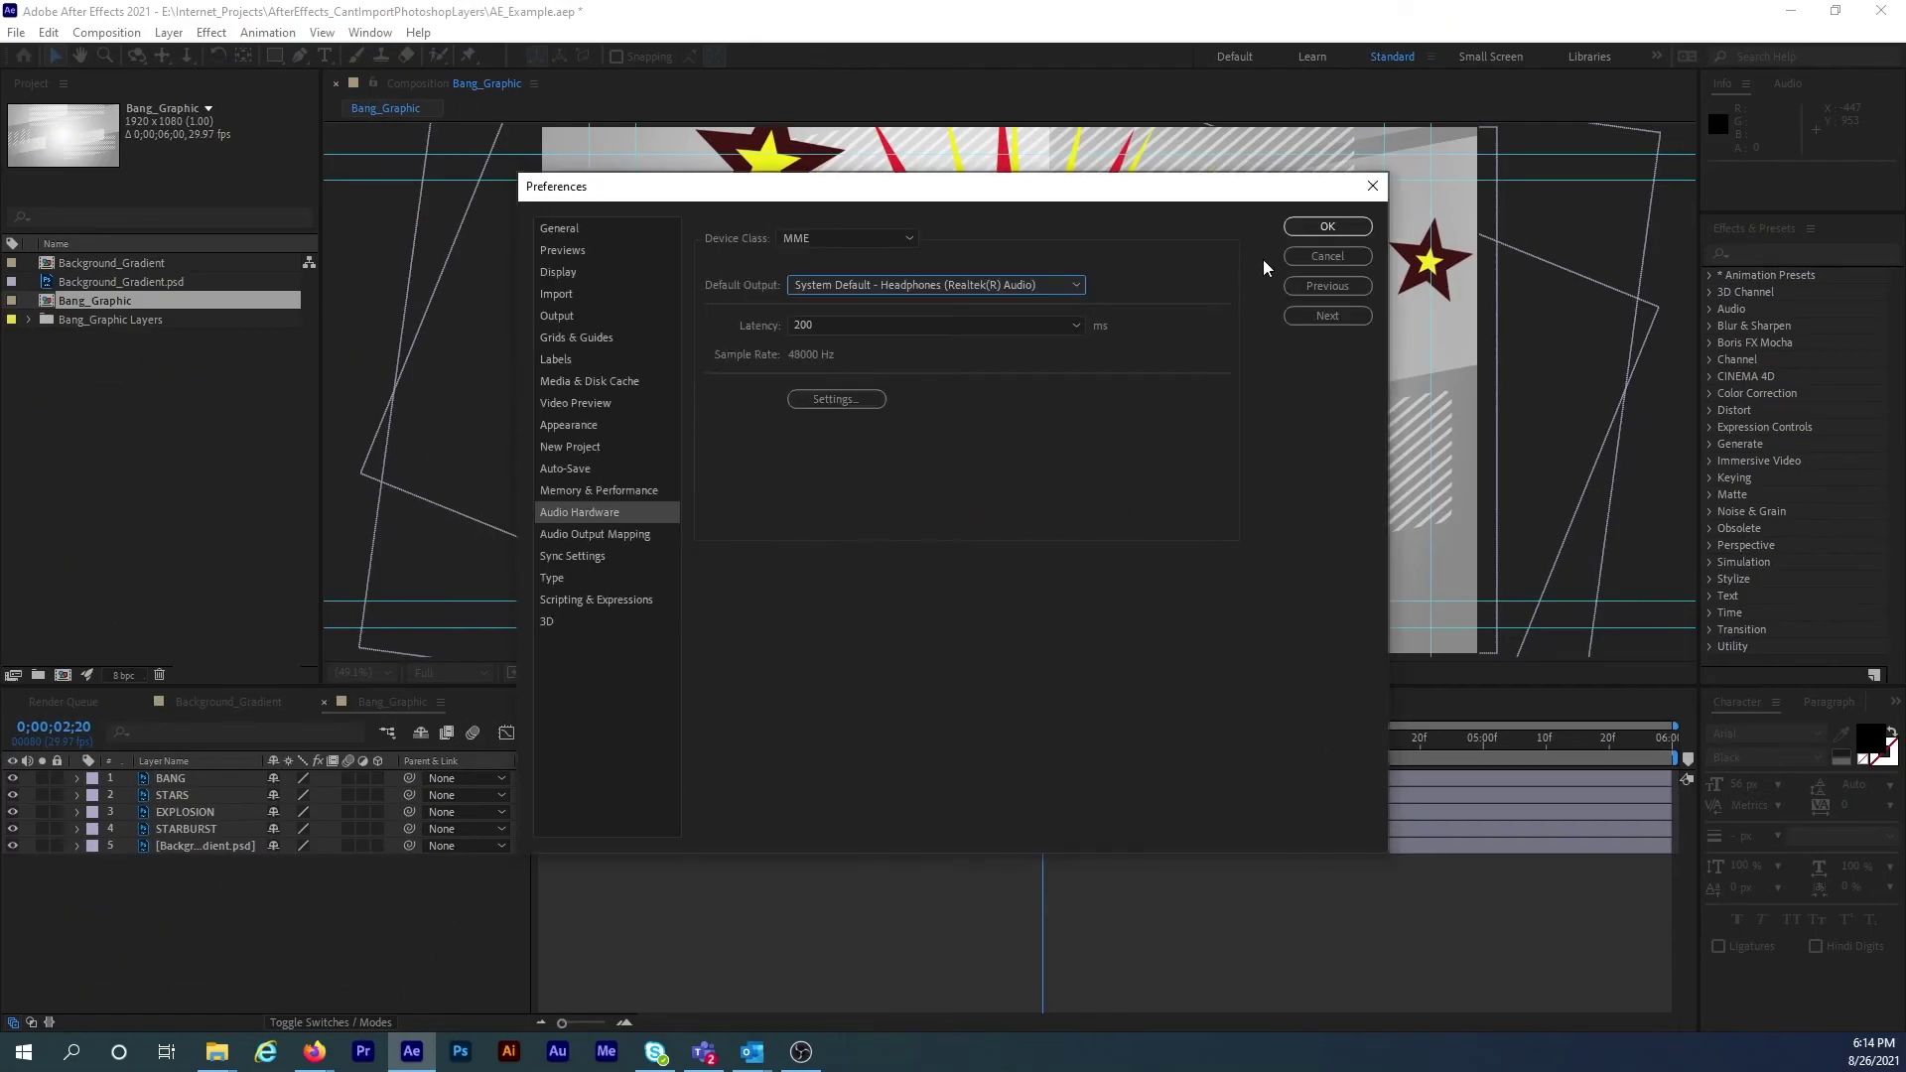
{"action": "left_click", "coordinate": [1295, 233]}
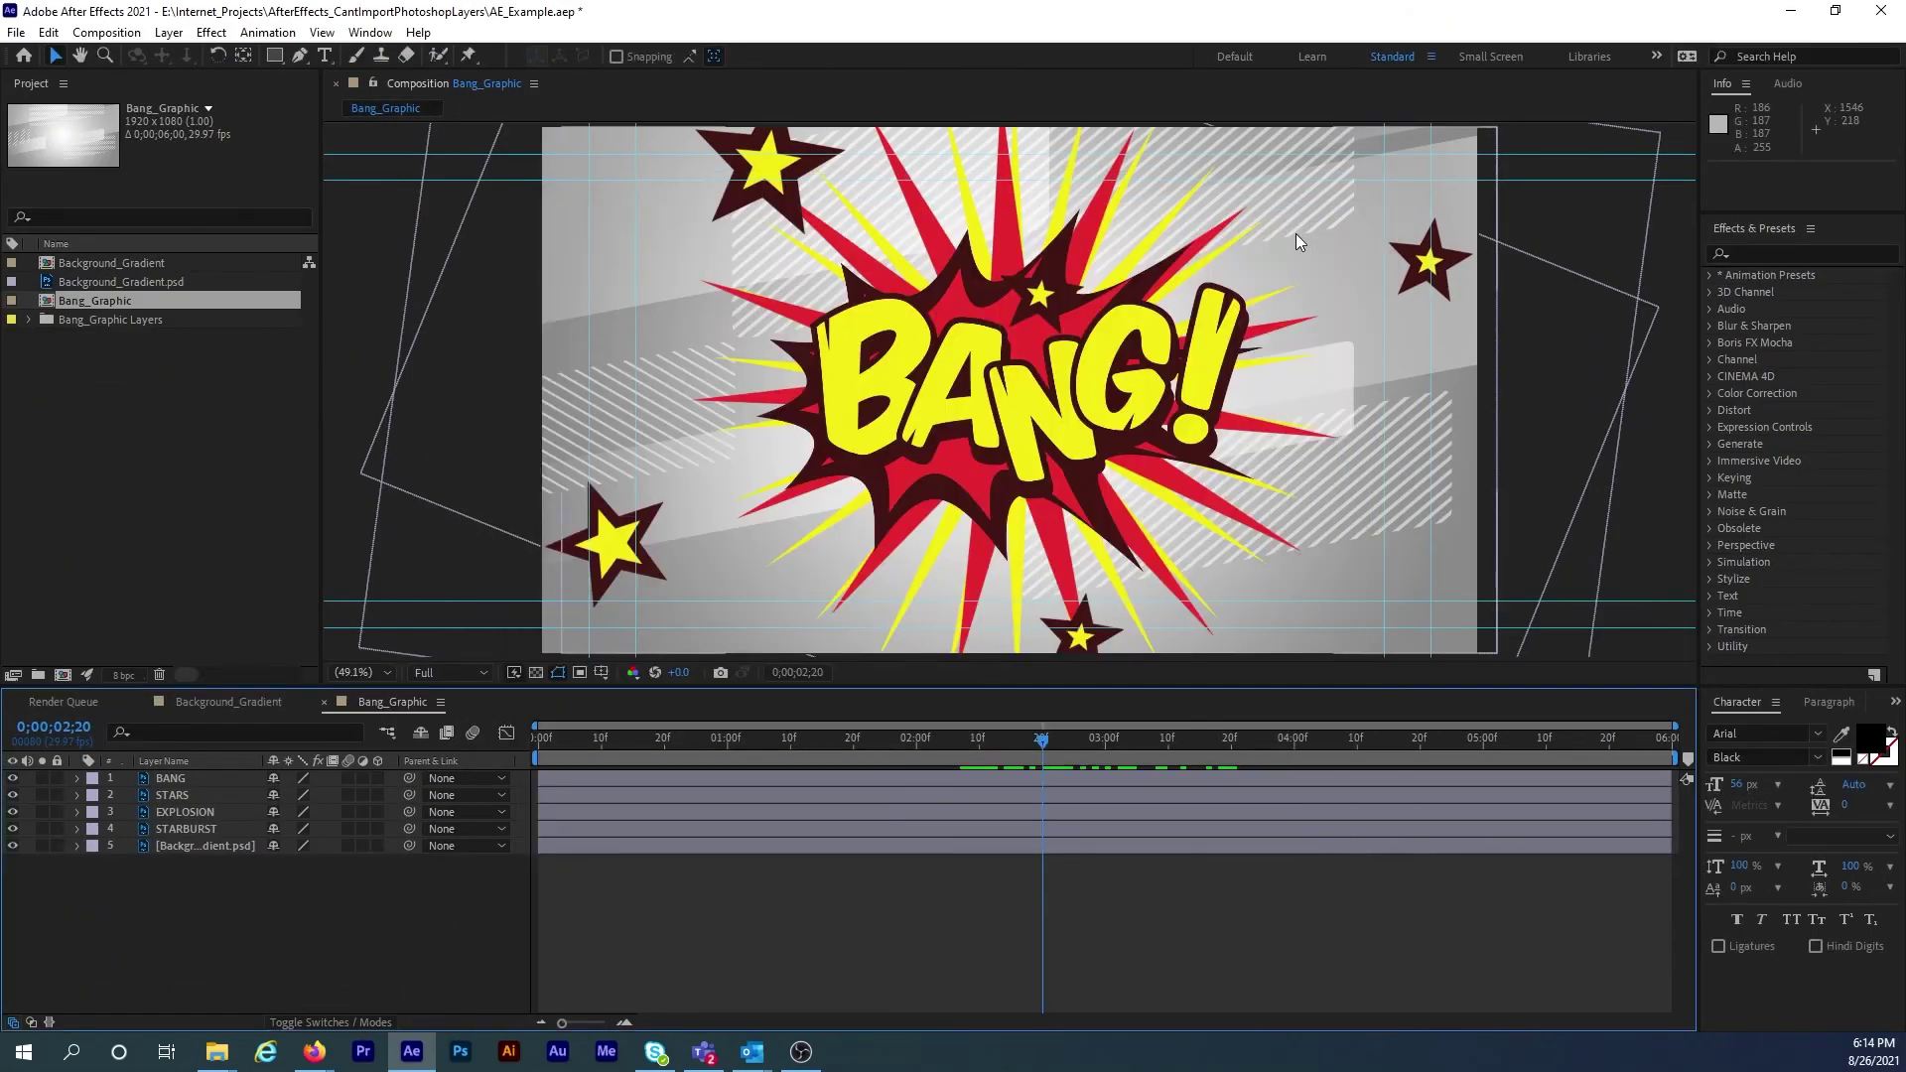